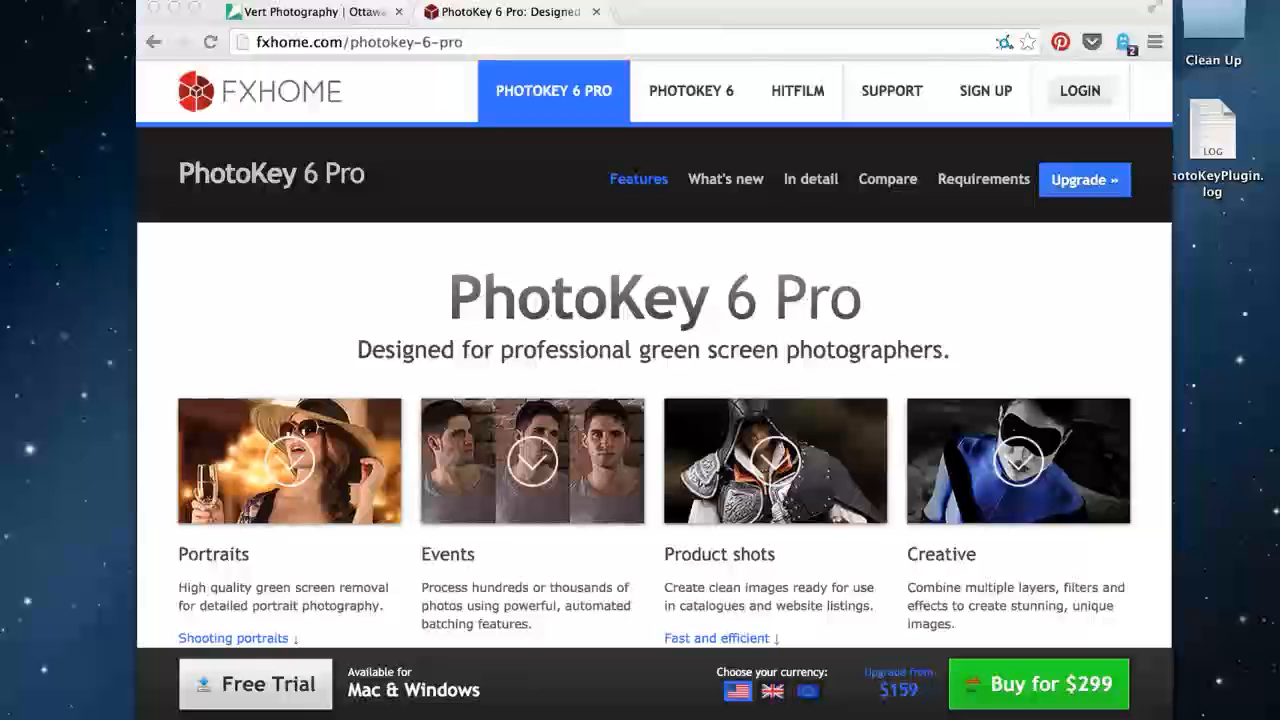
Look over the Vert Photography home page and return to the PhotoKey 6 Pro product page.
left_click(325, 12)
scroll(571, 307, "down", 3)
scroll(577, 288, "up", 3)
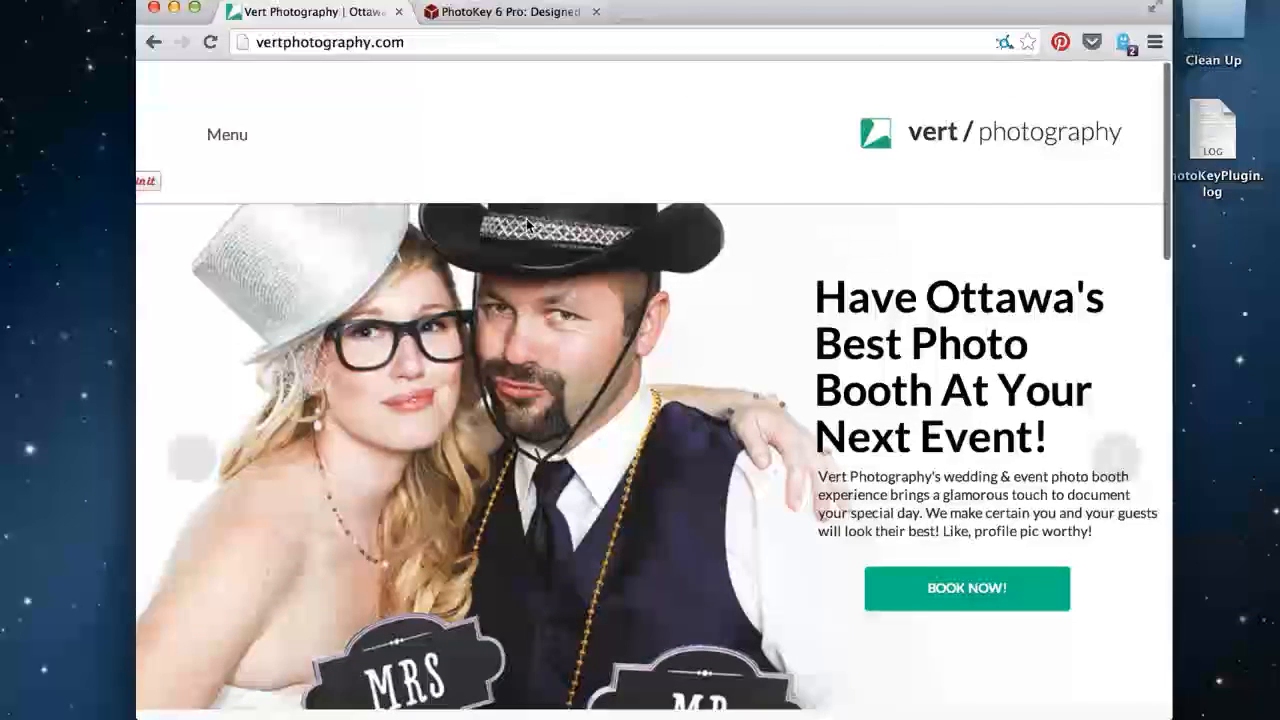
scroll(540, 218, "down", 5)
scroll(532, 215, "up", 5)
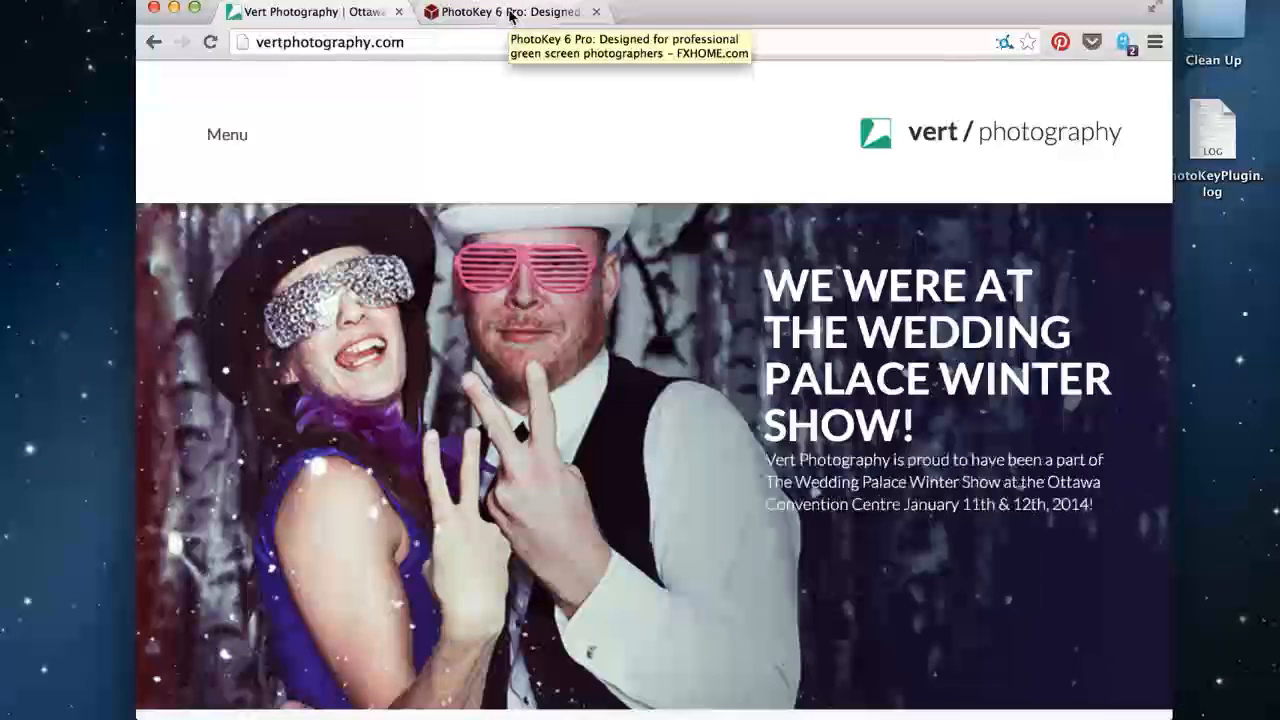
left_click(509, 12)
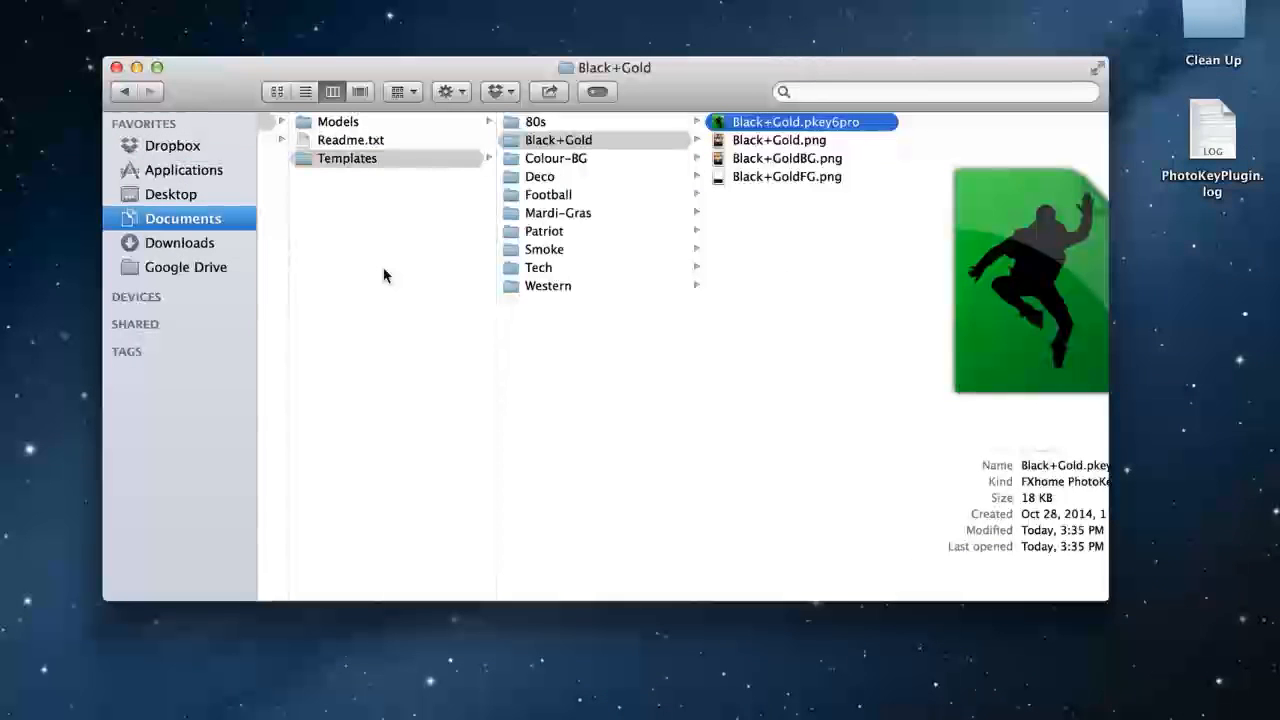
Open Readme.txt in the FXHOME folder to check the fonts used in the PhotoKey templates, and close it.
left_click(365, 142)
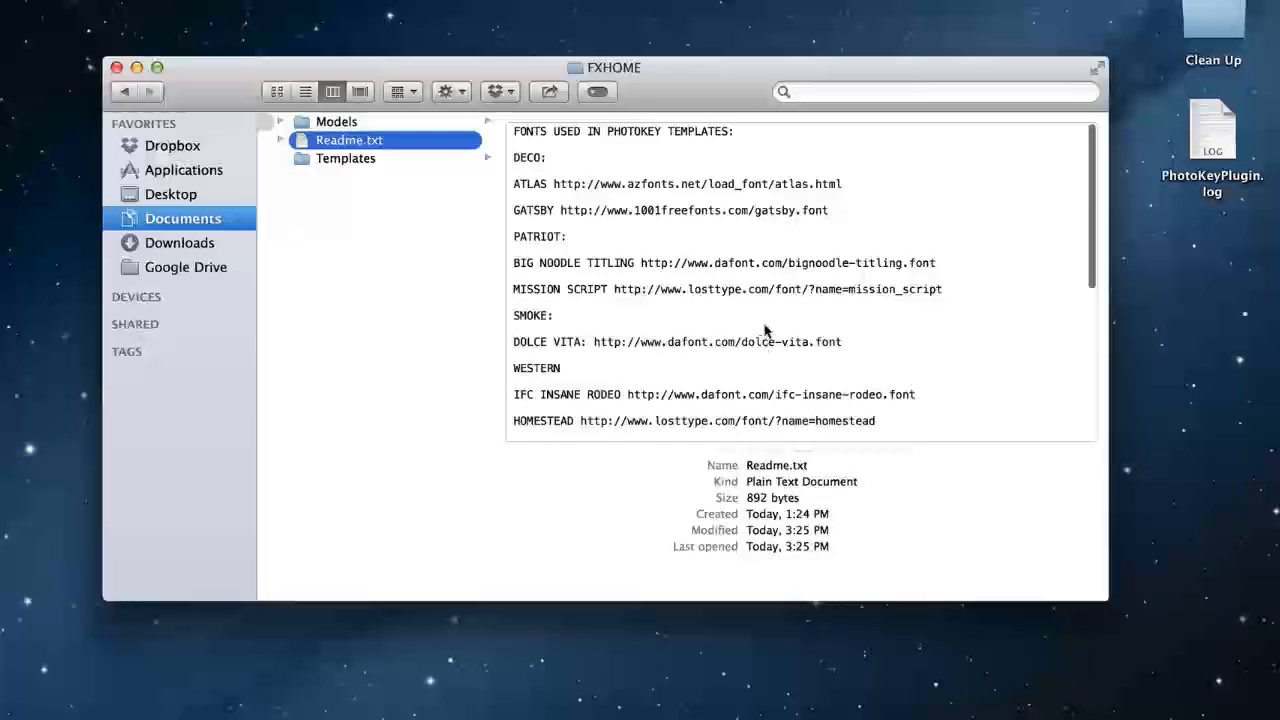
double_click(300, 144)
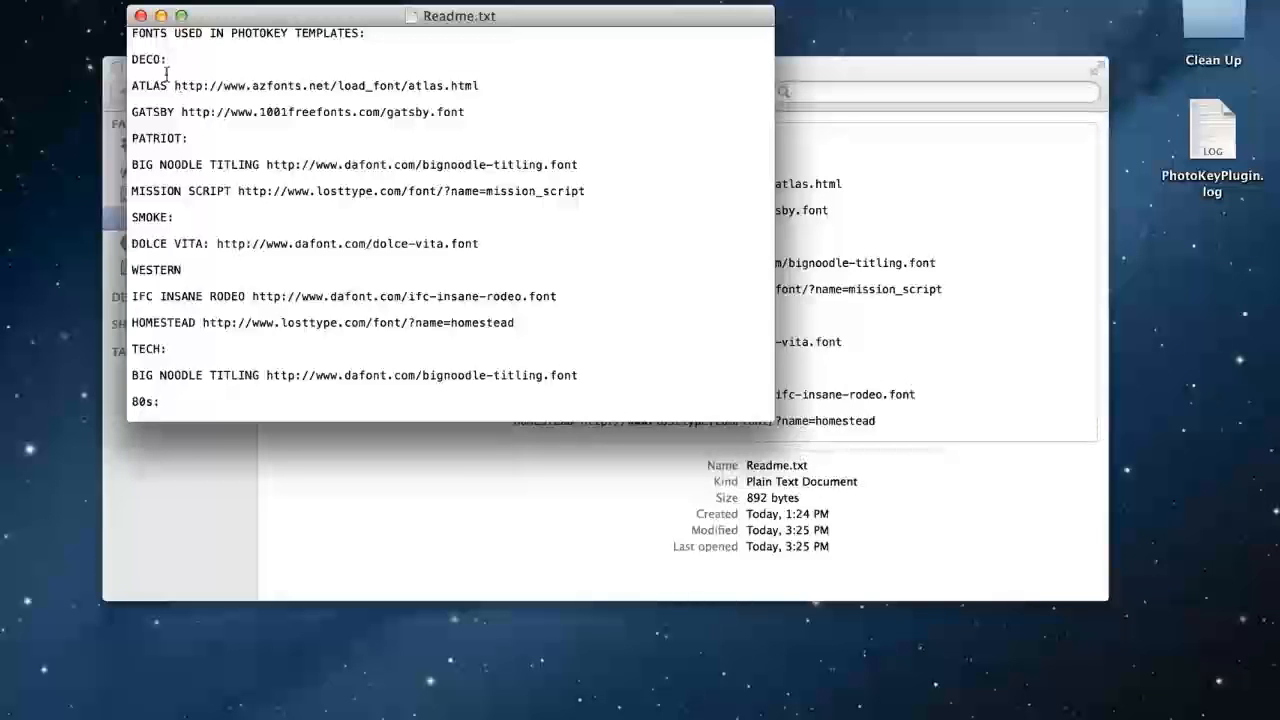
left_click(141, 16)
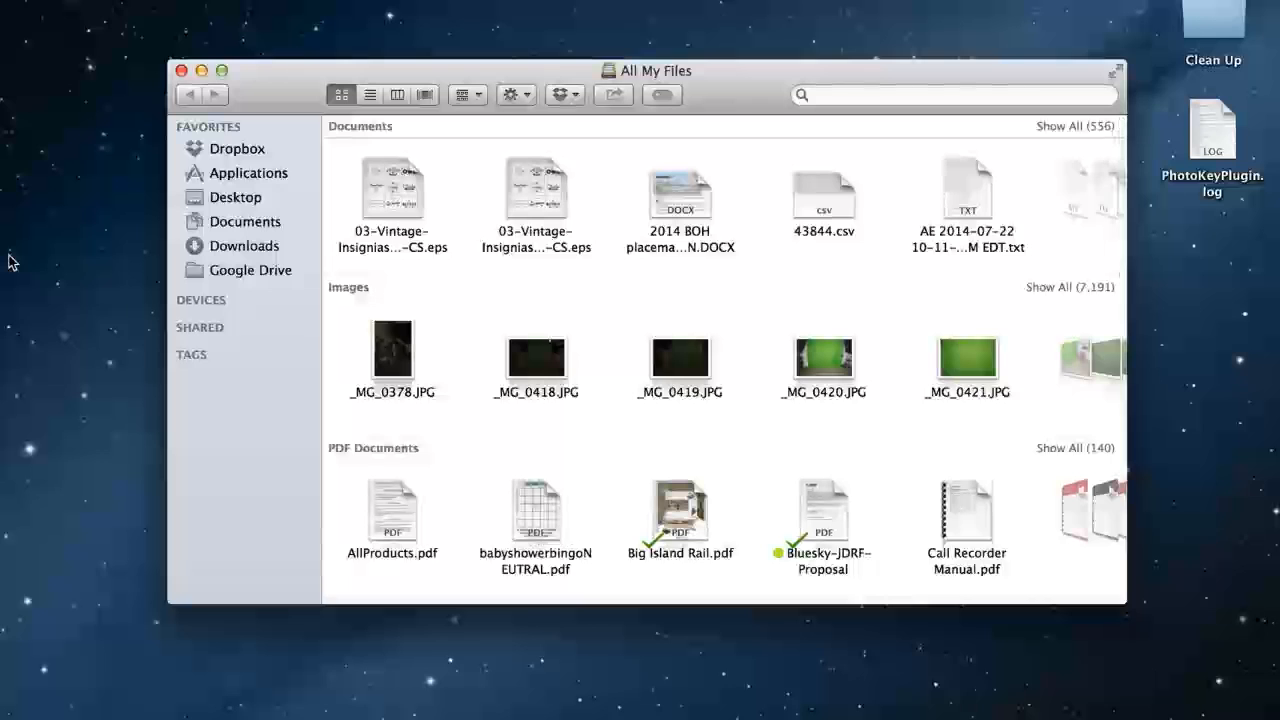
Browse to the Templates folder inside the FXHOME folder in Documents.
left_click(260, 228)
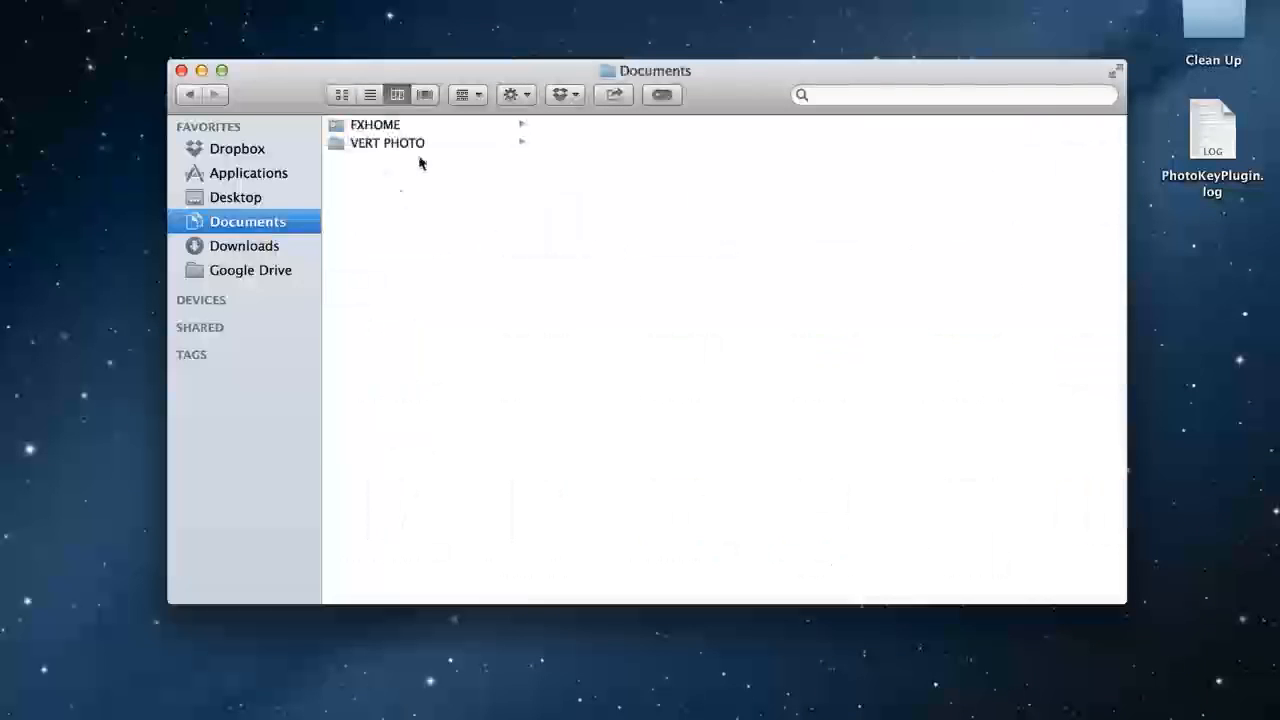
left_click(379, 130)
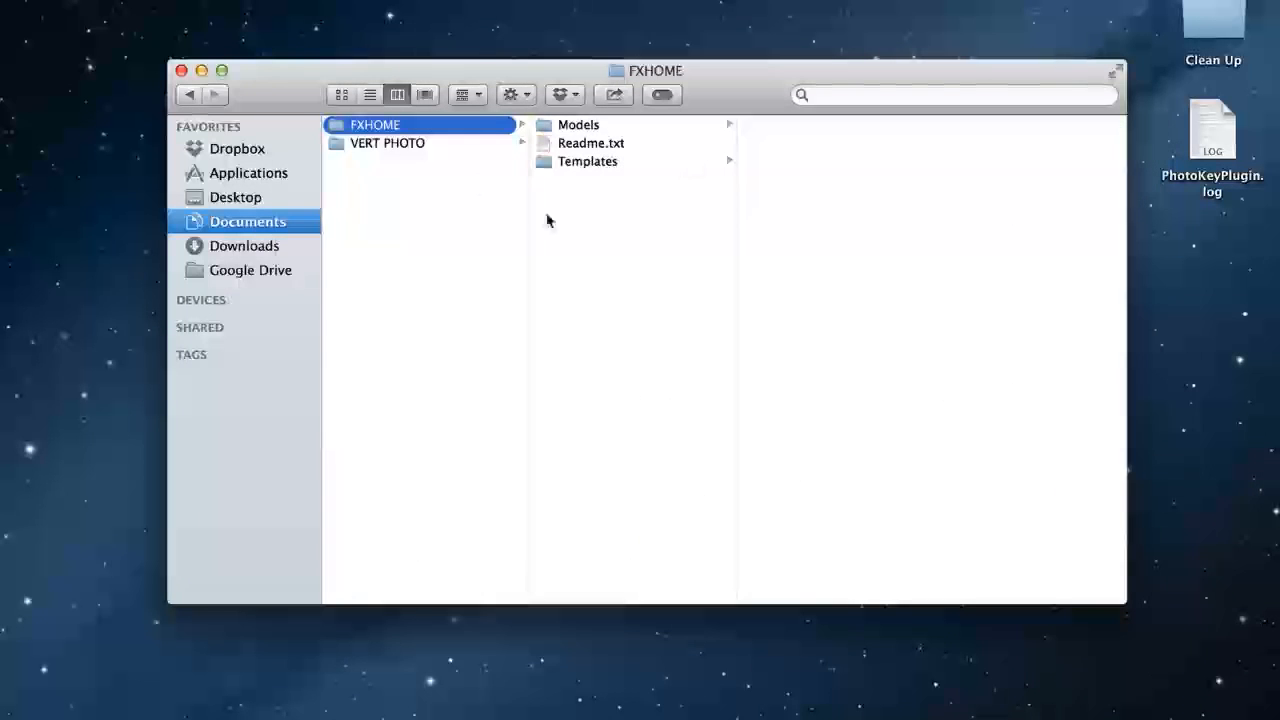
left_click(598, 163)
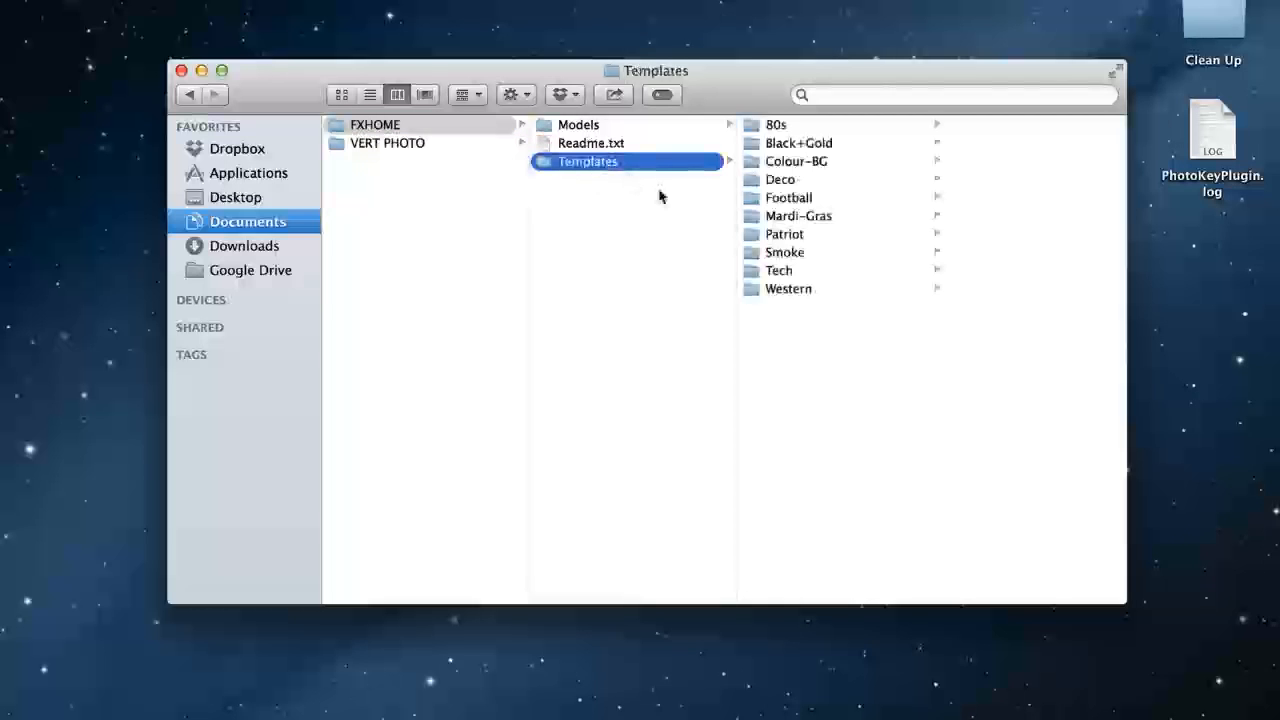
left_click_drag(770, 96, 706, 93)
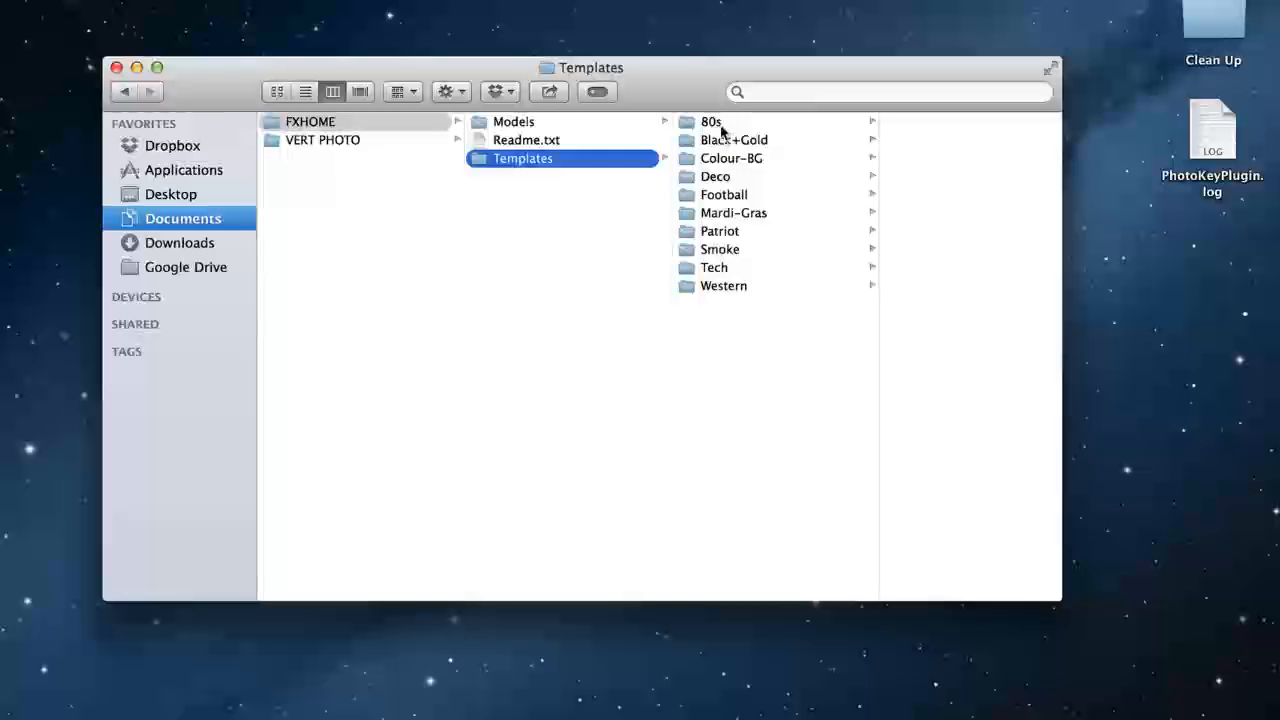
Inspect the contents of the 80s template folder and its 80s.pkey6pro project file, widening the window.
left_click(723, 124)
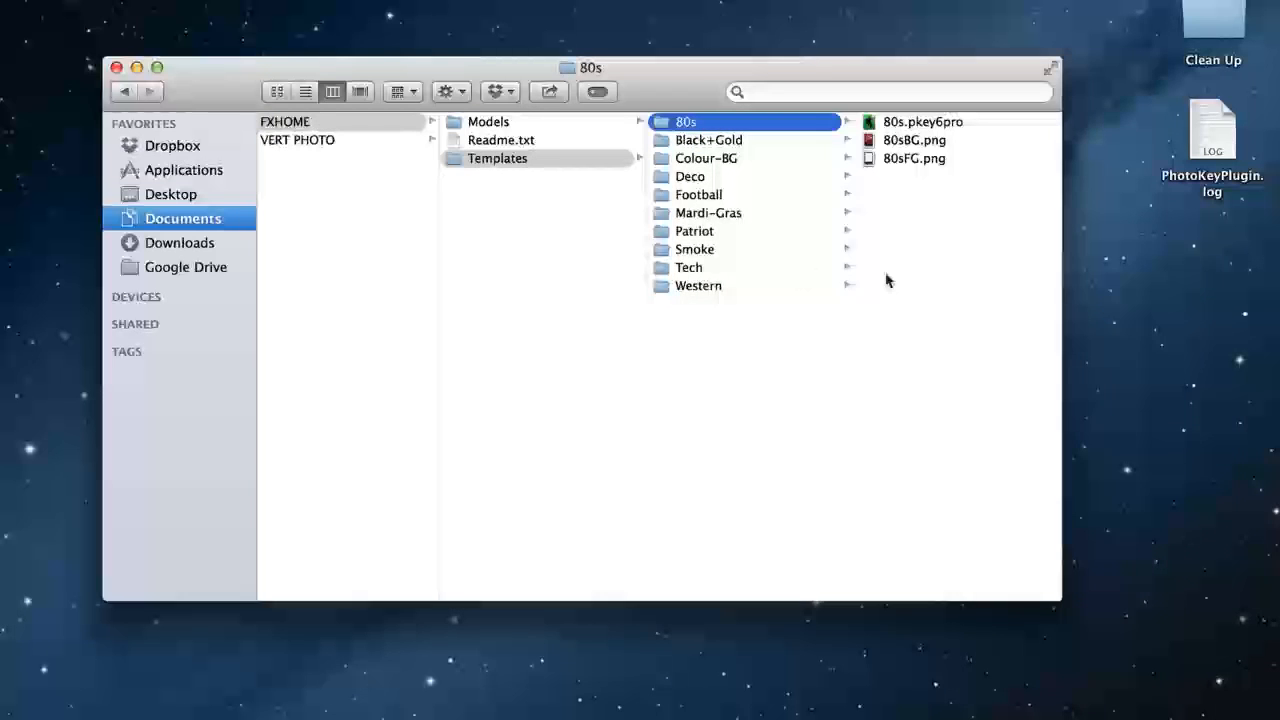
left_click(1092, 311)
left_click_drag(1092, 316, 1108, 309)
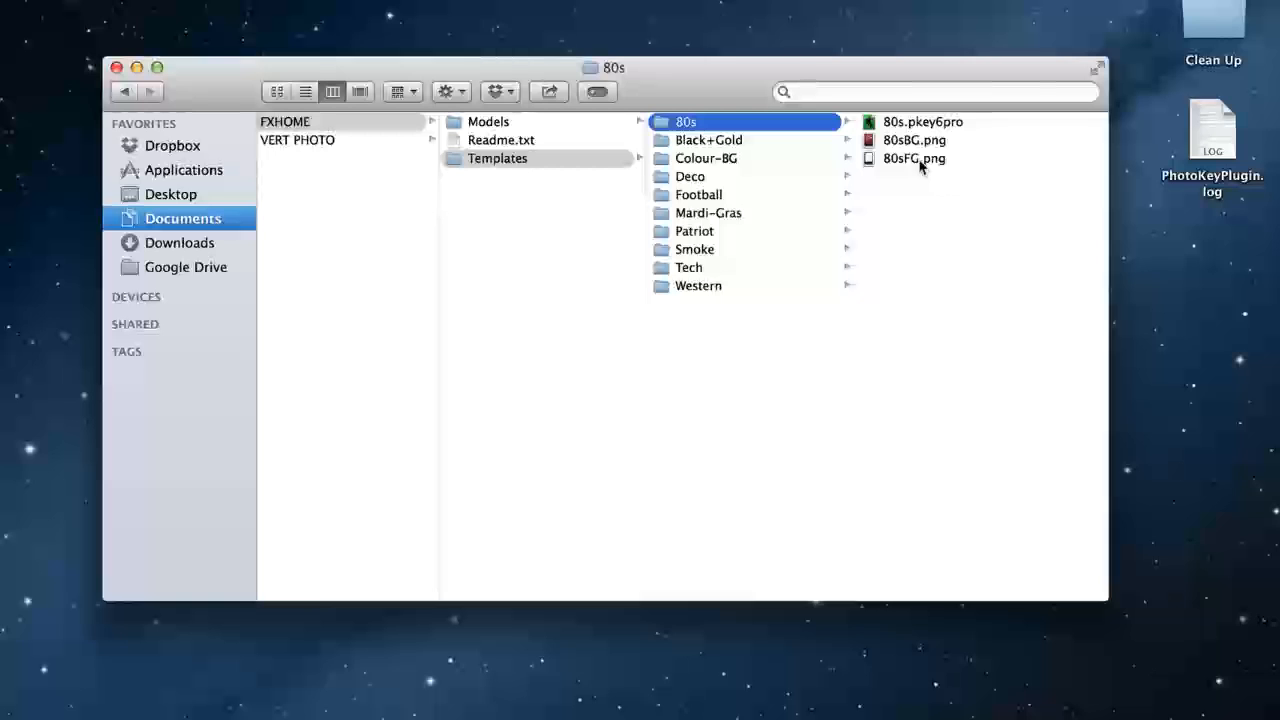
left_click(920, 122)
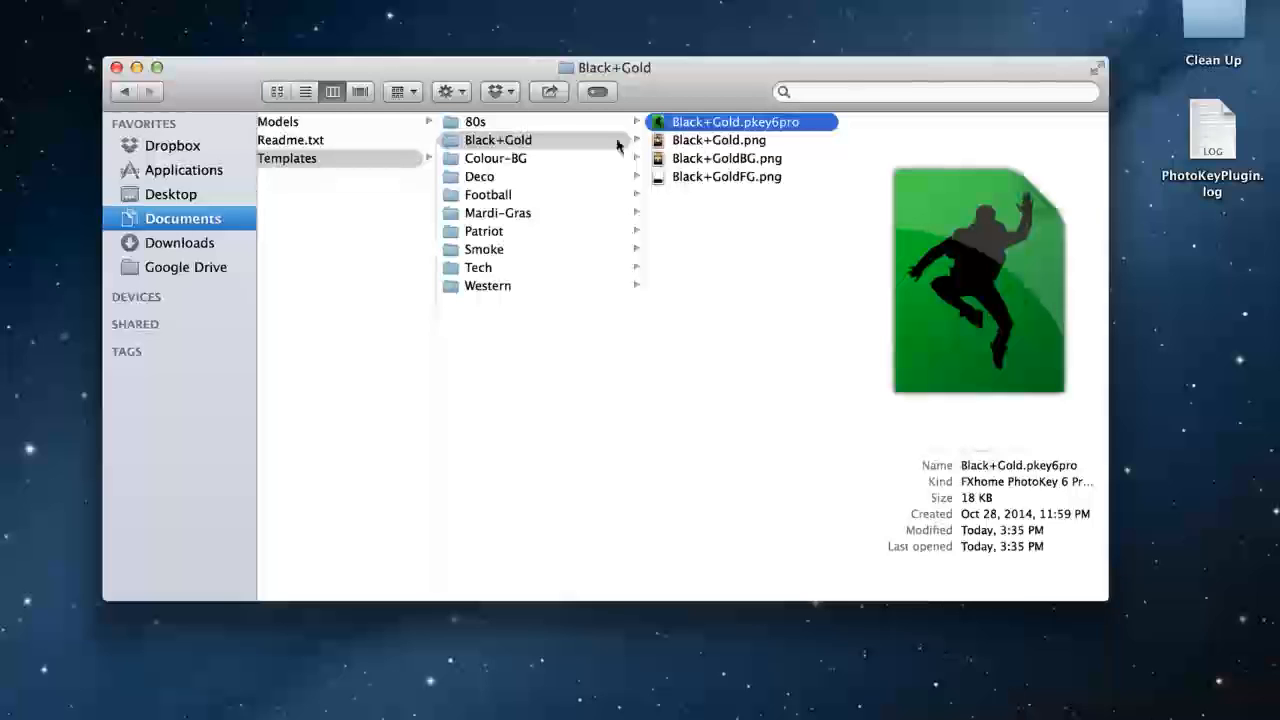
Open the Black+Gold.pkey6pro template project in PhotoKey 6 Pro.
double_click(662, 123)
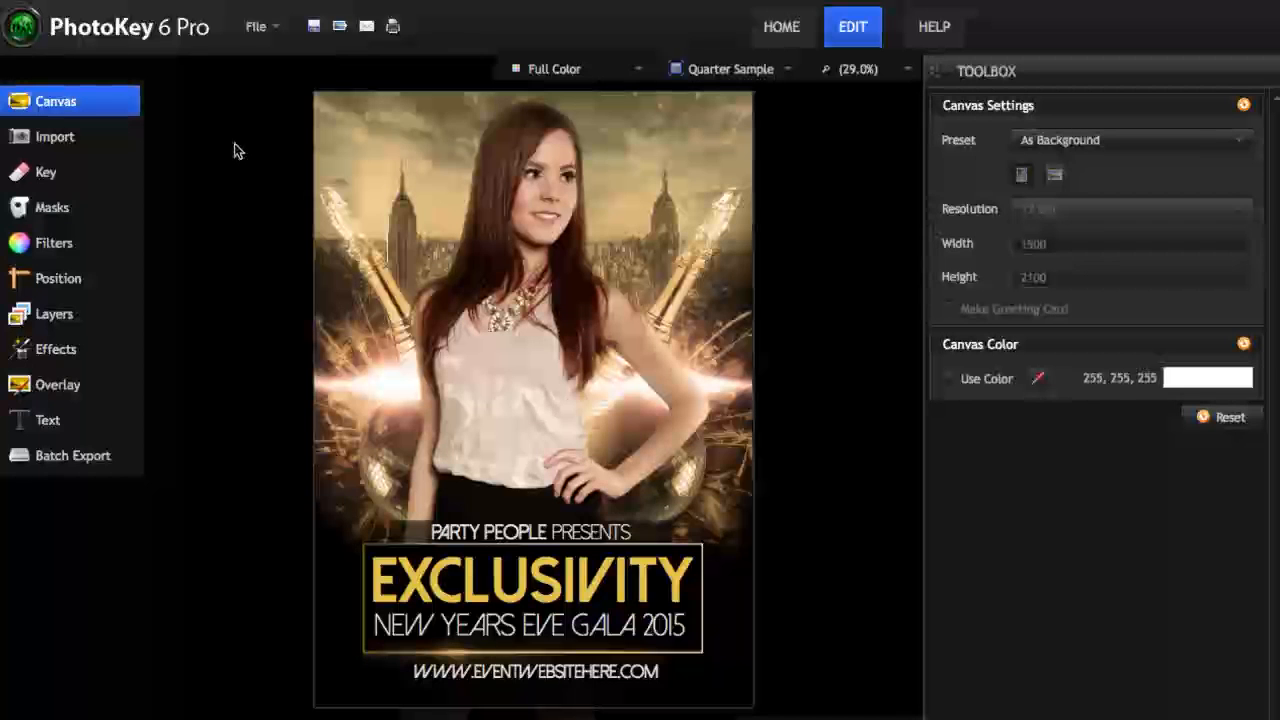
left_click(238, 144)
left_click_drag(238, 144, 233, 148)
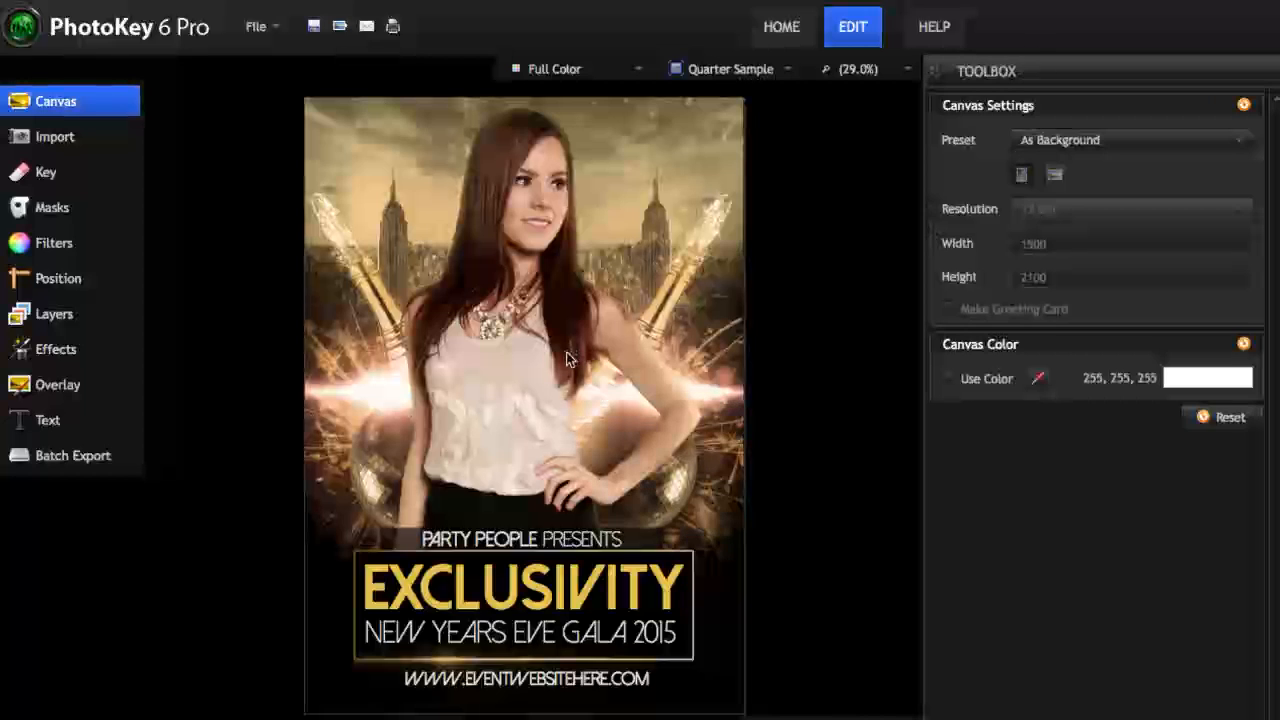
Check which foreground and background images are imported in the project.
left_click(88, 136)
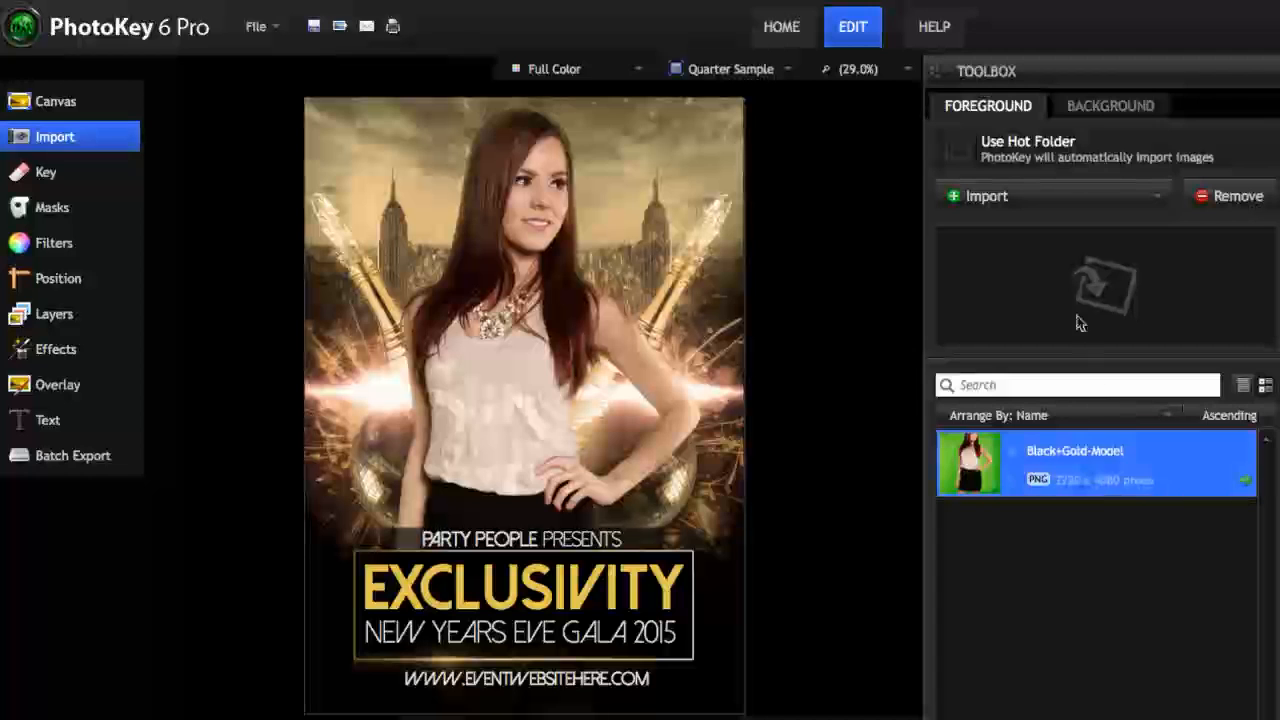
left_click(1089, 106)
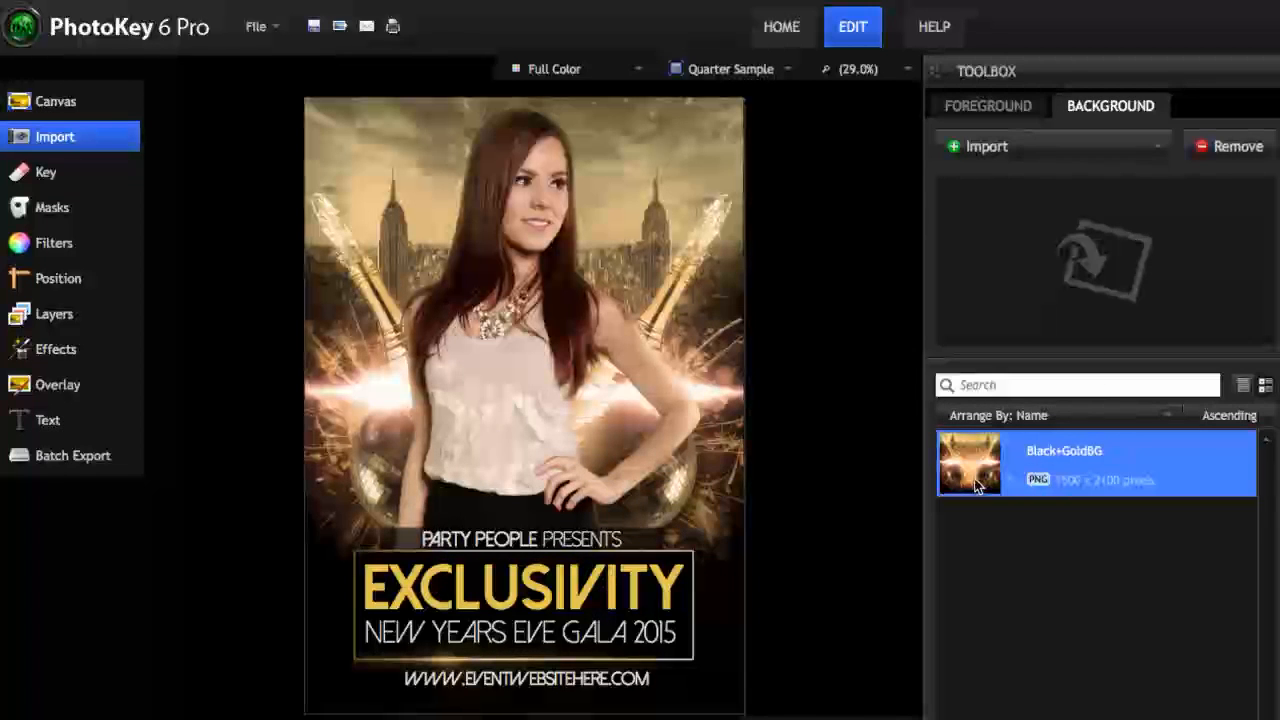
left_click(987, 106)
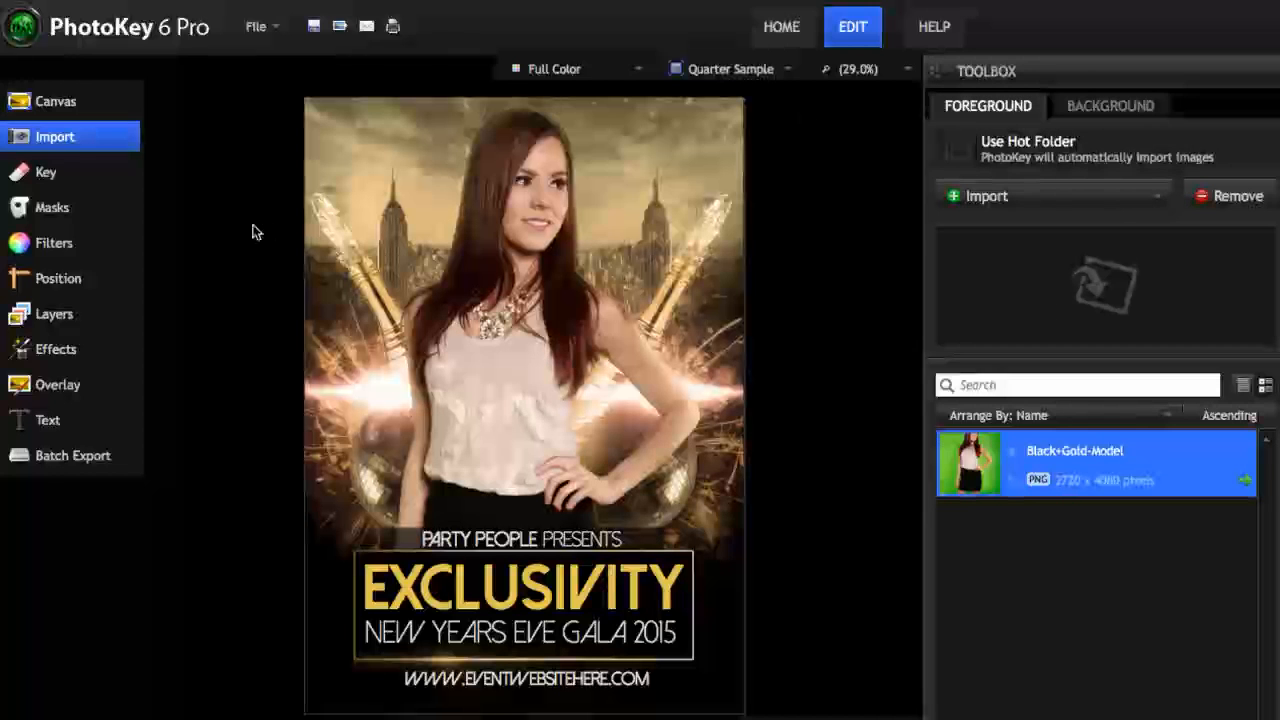
Set the key's Light Wrap size to 42.
left_click(64, 168)
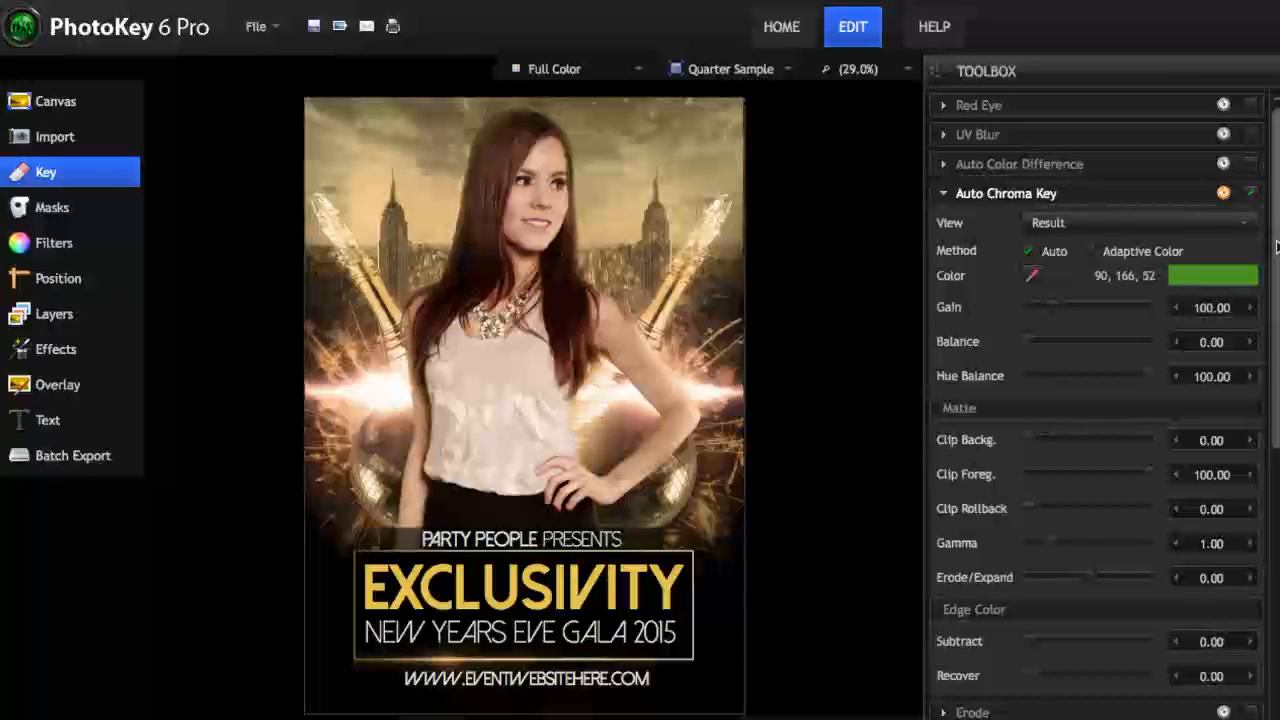
left_click_drag(1278, 241, 1276, 556)
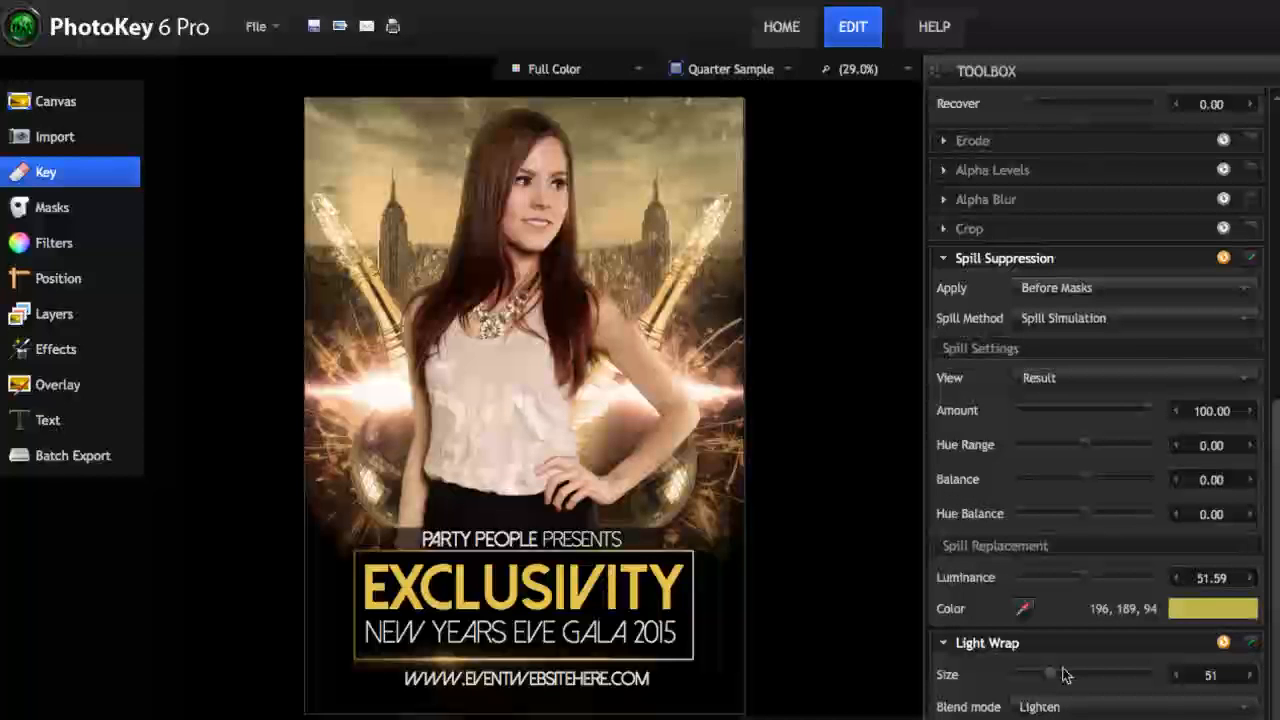
left_click_drag(1058, 673, 1041, 678)
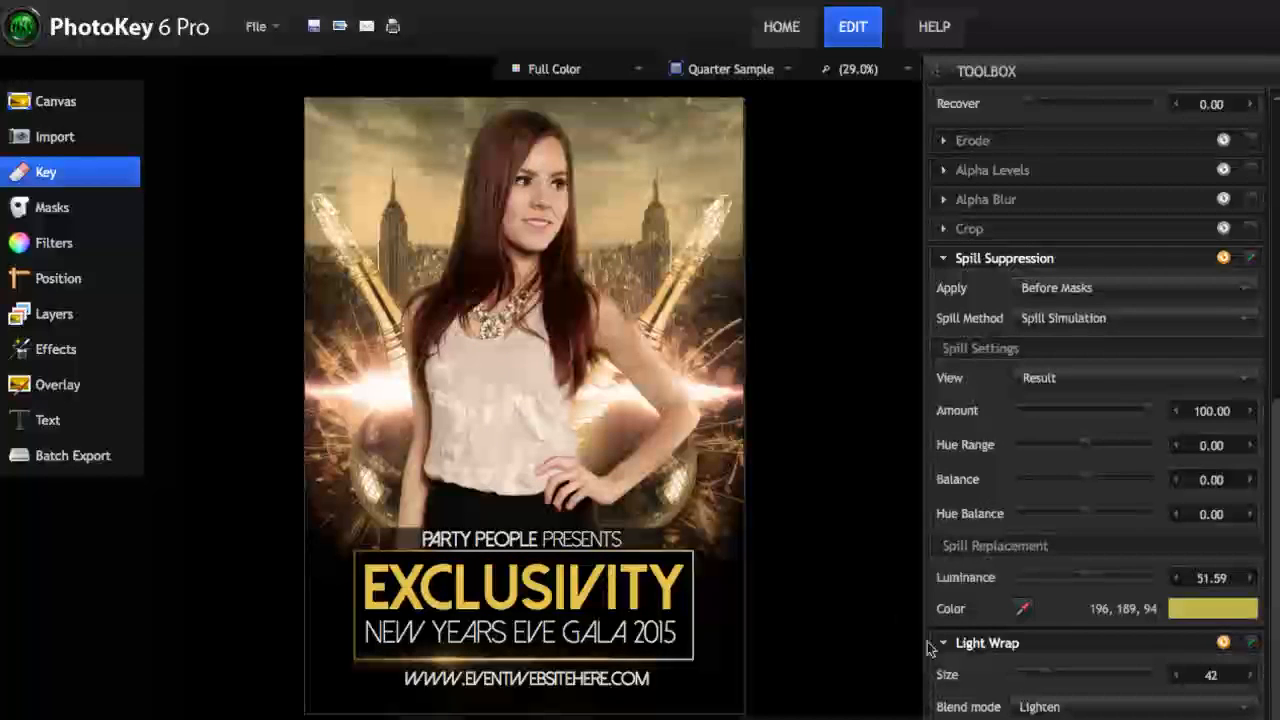
Review the filters available for the foreground and background images.
left_click(78, 250)
scroll(1104, 302, "down", 2)
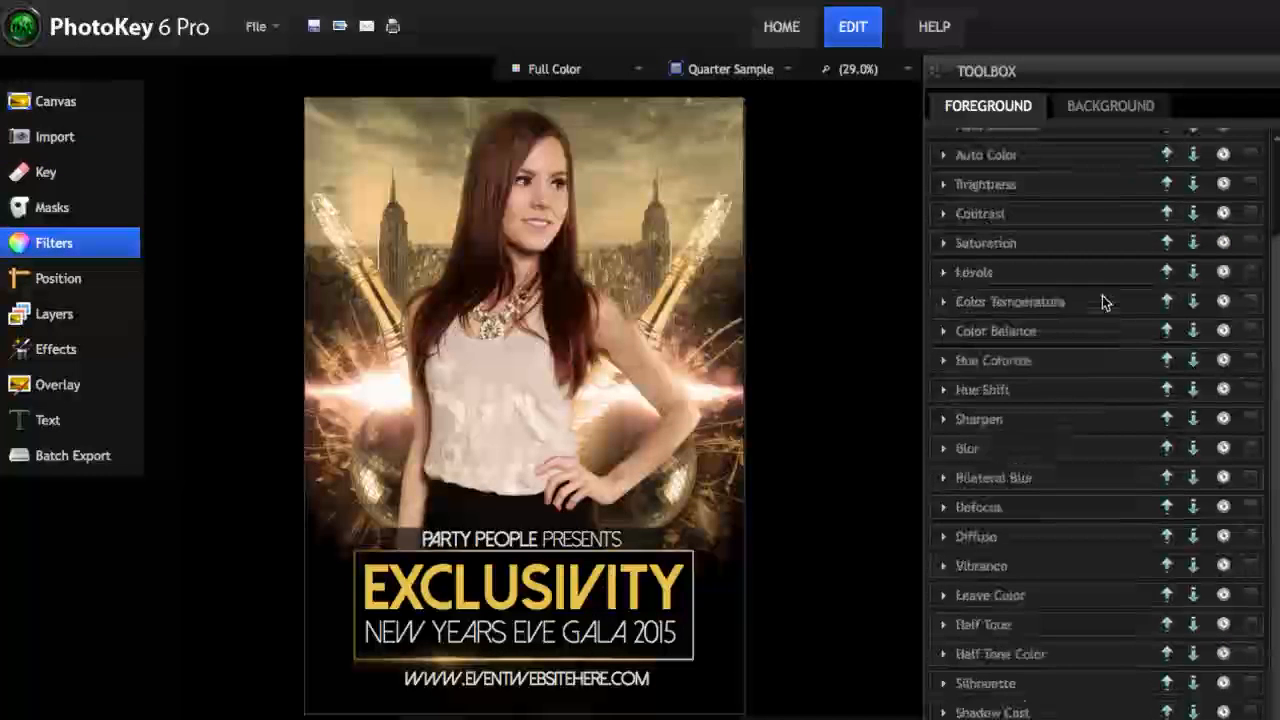
scroll(1106, 285, "up", 2)
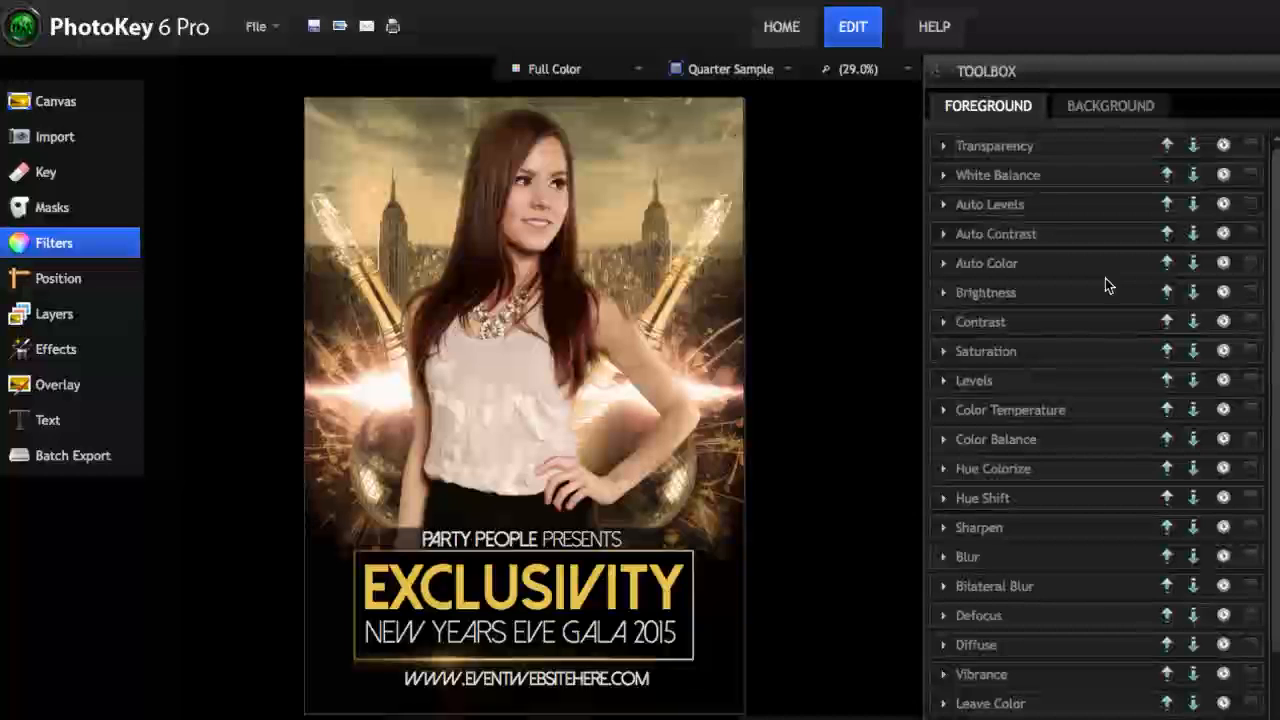
scroll(1105, 278, "down", 2)
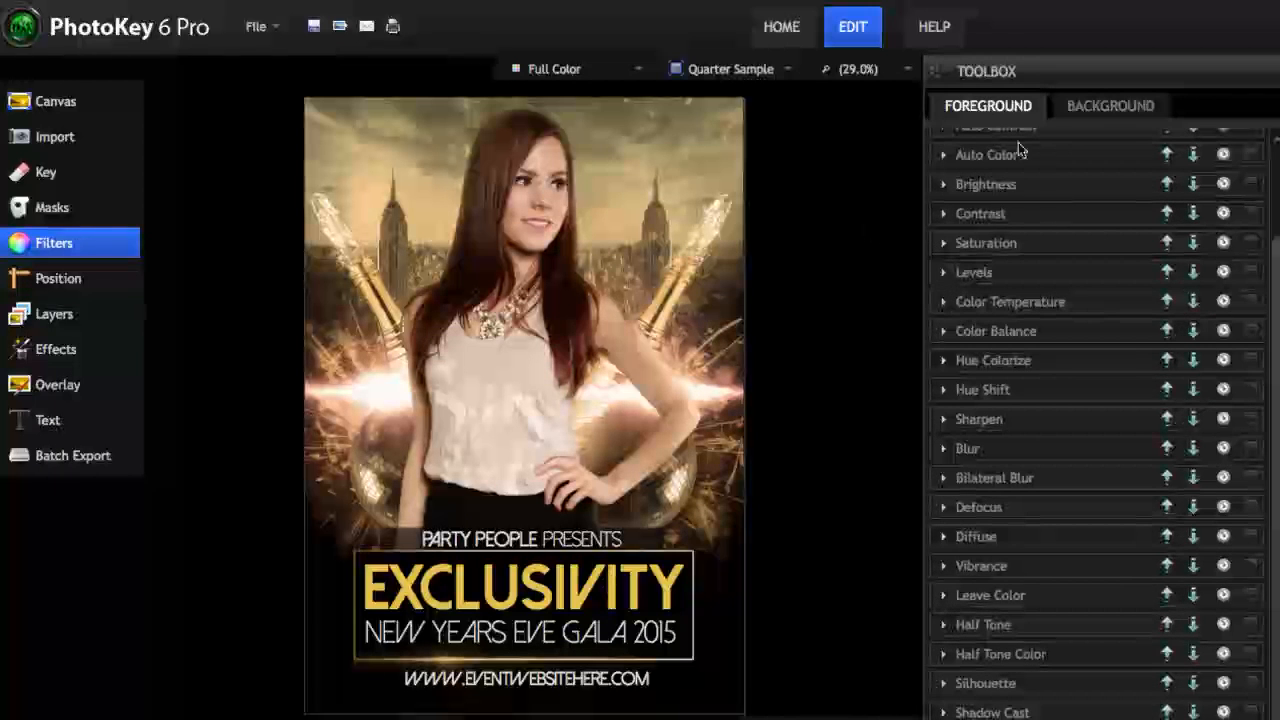
left_click(1106, 107)
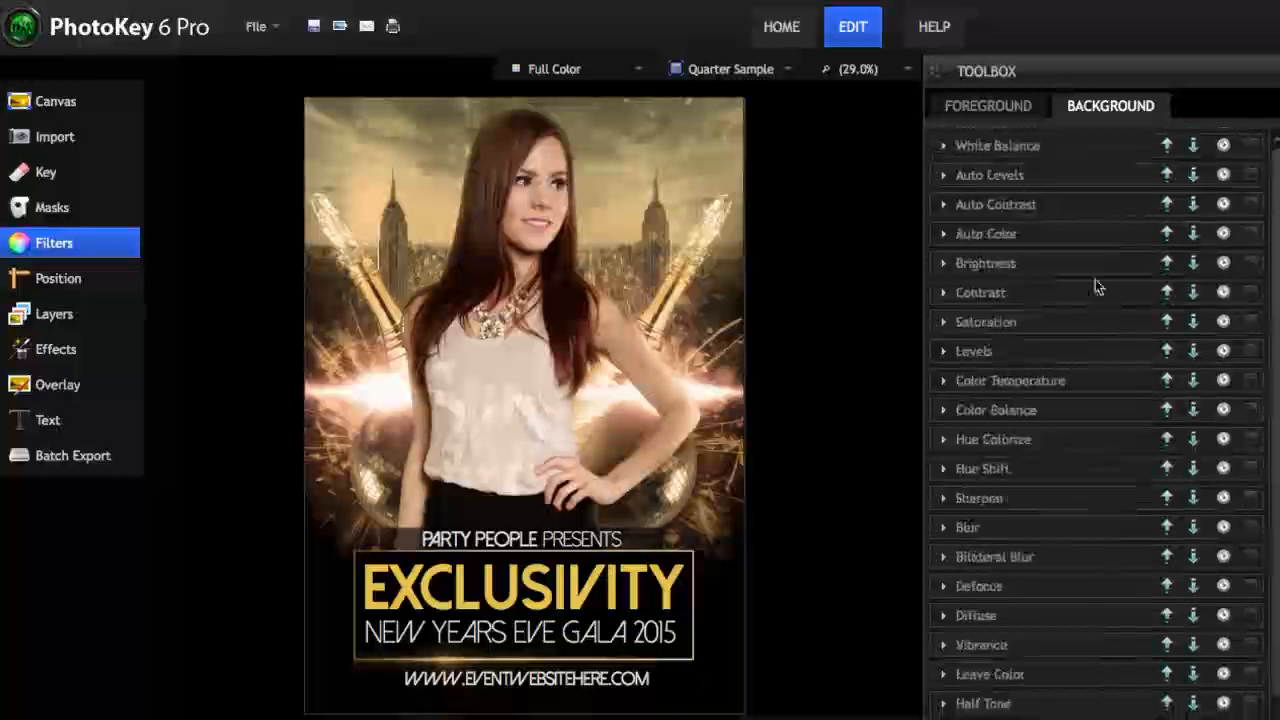
left_click(1000, 108)
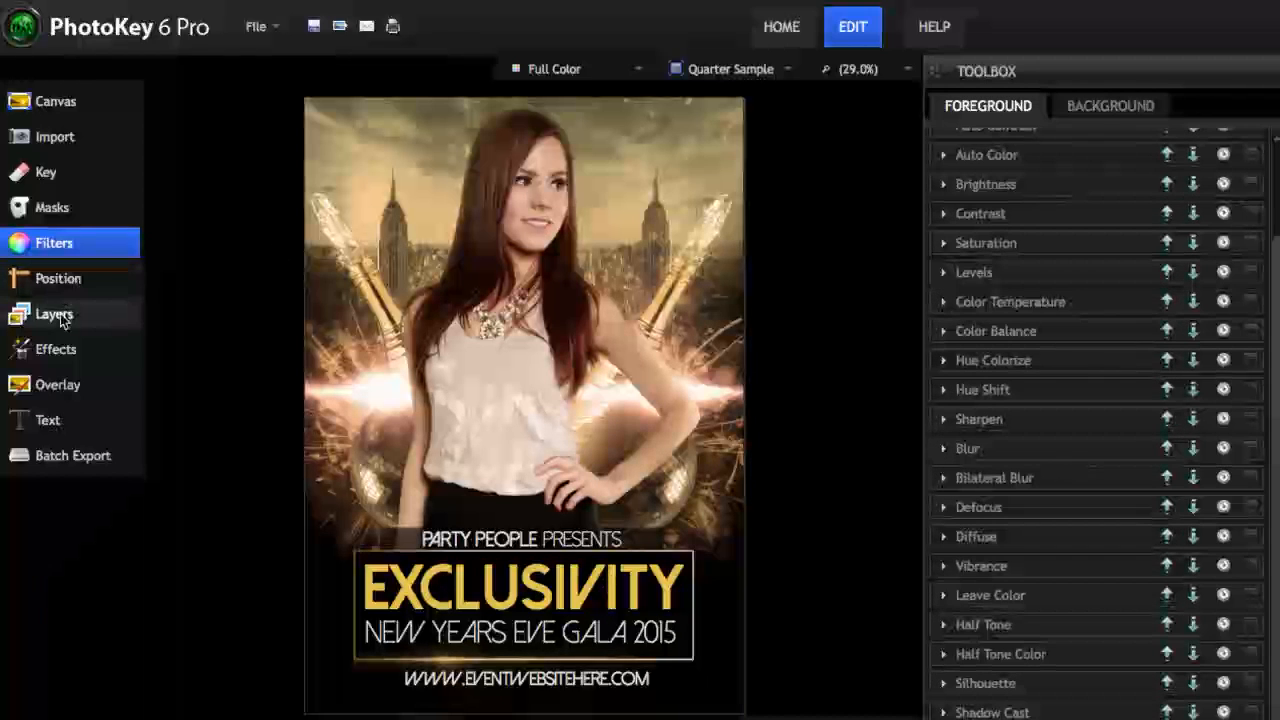
Choose Bronze as the type of the poster's Tint effect.
left_click(55, 349)
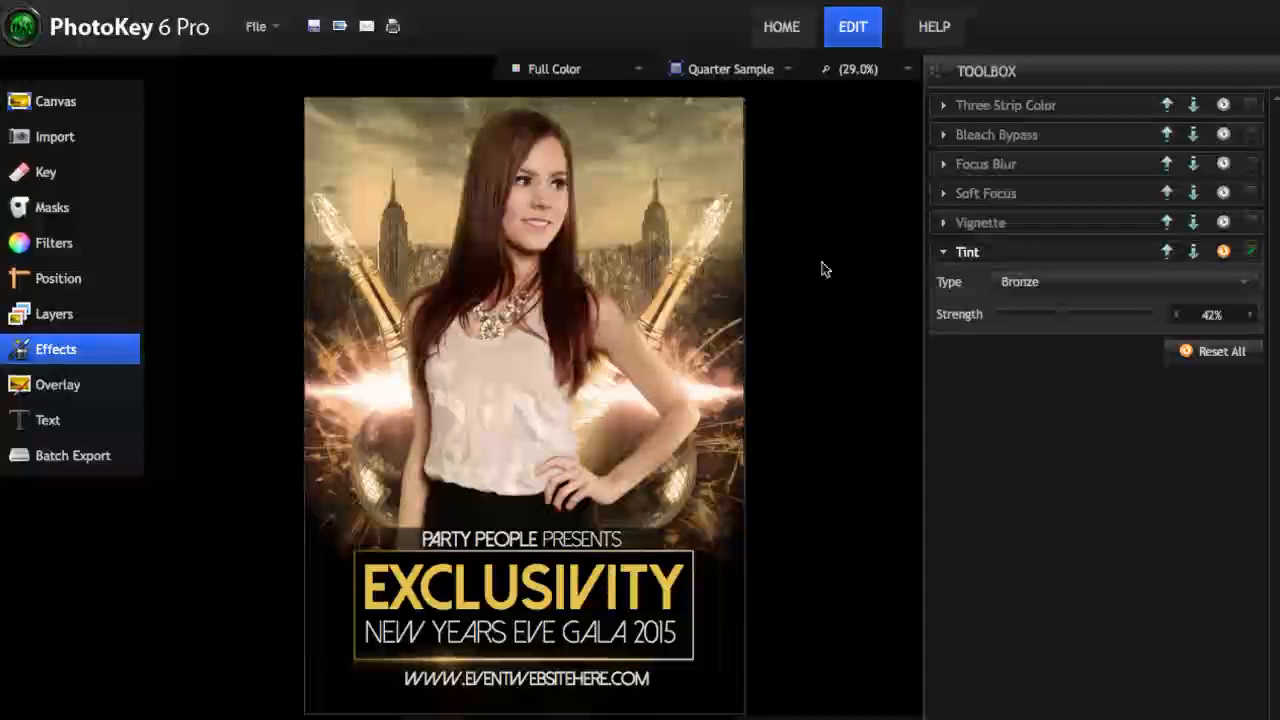
left_click(965, 255)
left_click(950, 252)
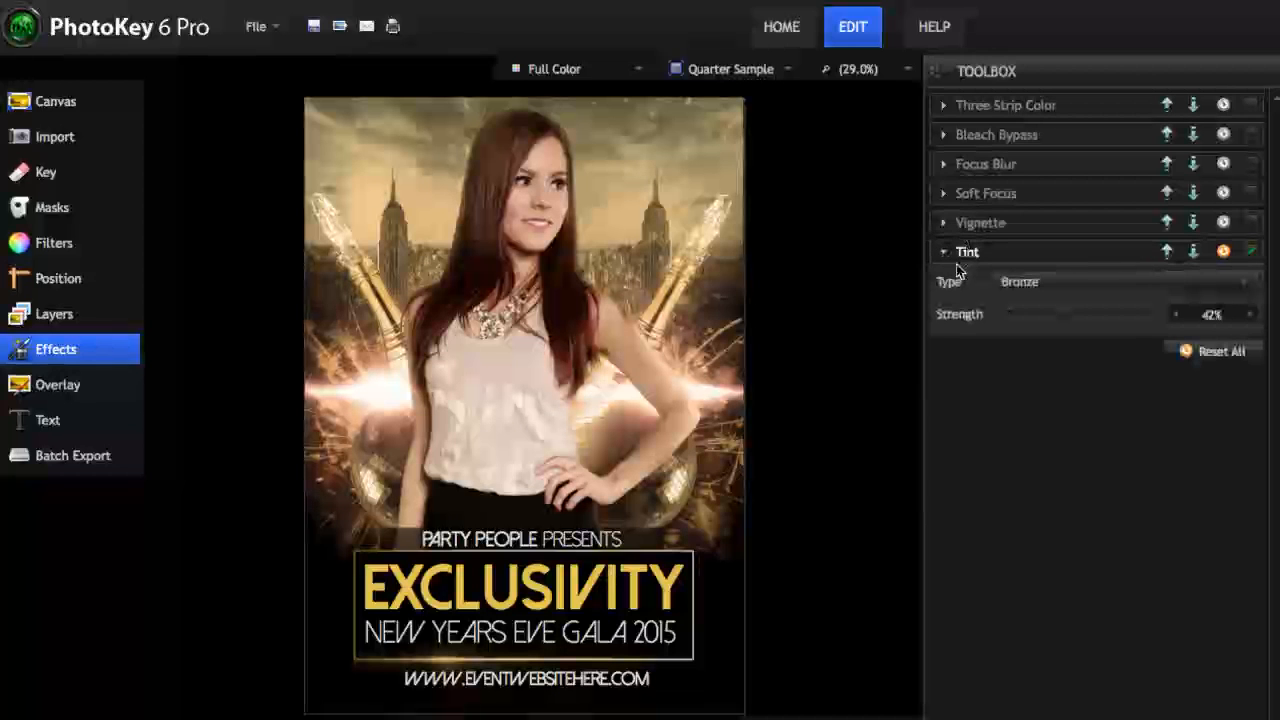
left_click(1027, 279)
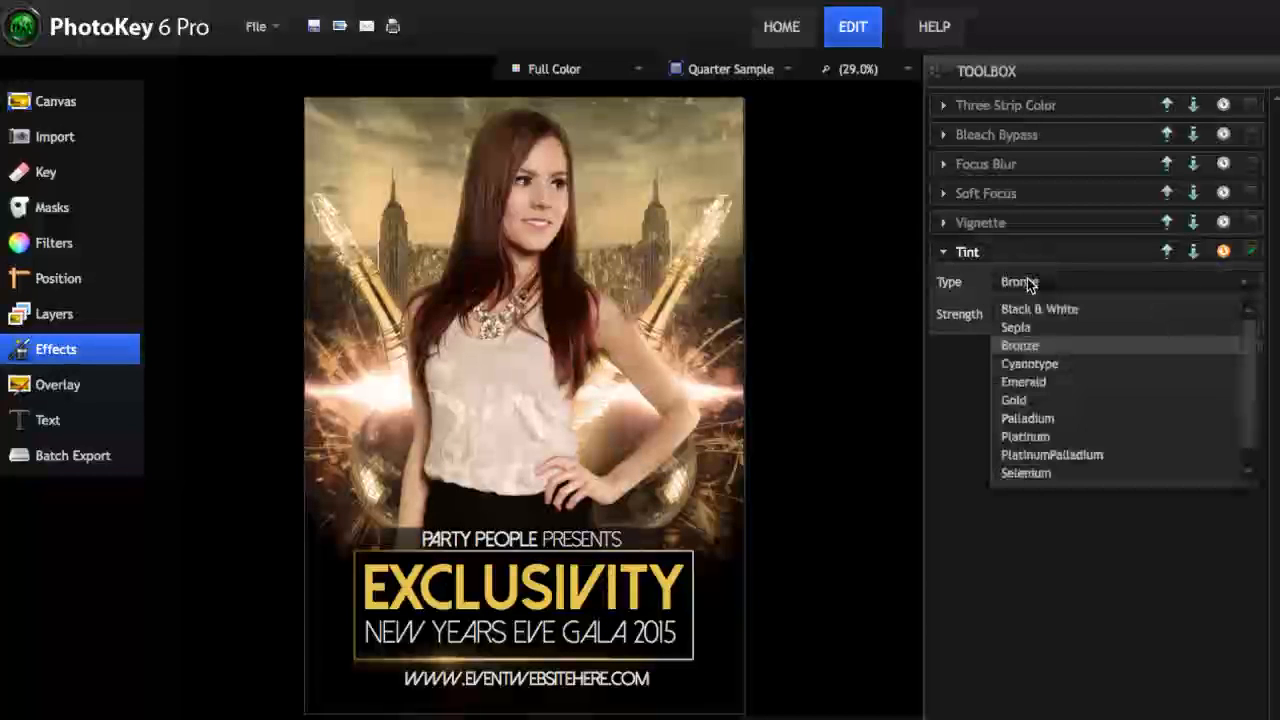
left_click(1020, 345)
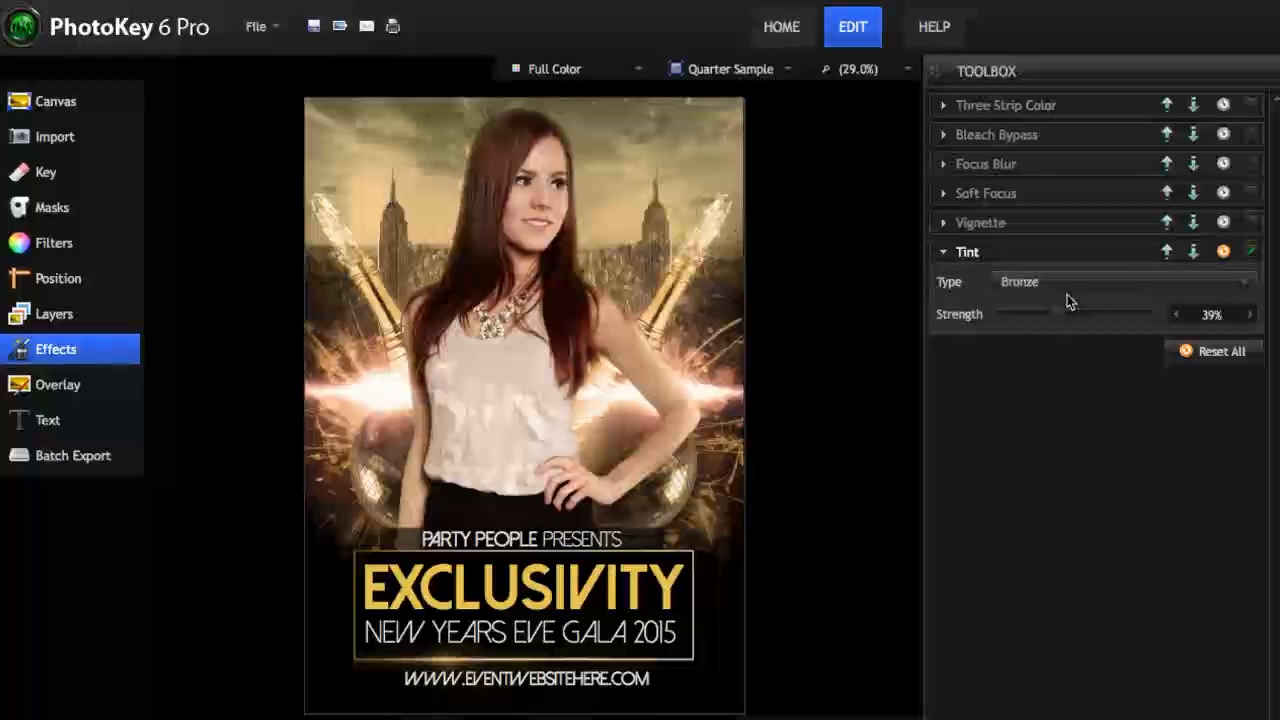
Compare the poster with and without the Tint effect, and set the tint strength to 33%.
left_click(1251, 255)
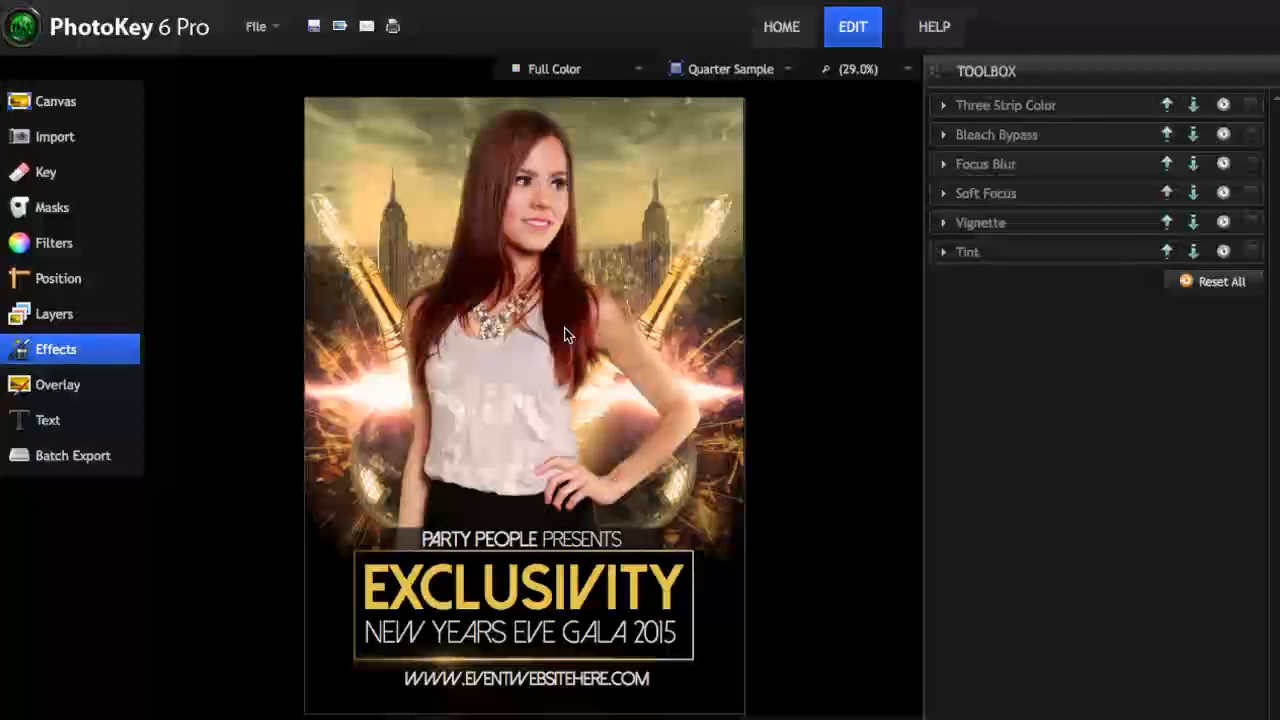
left_click(1249, 251)
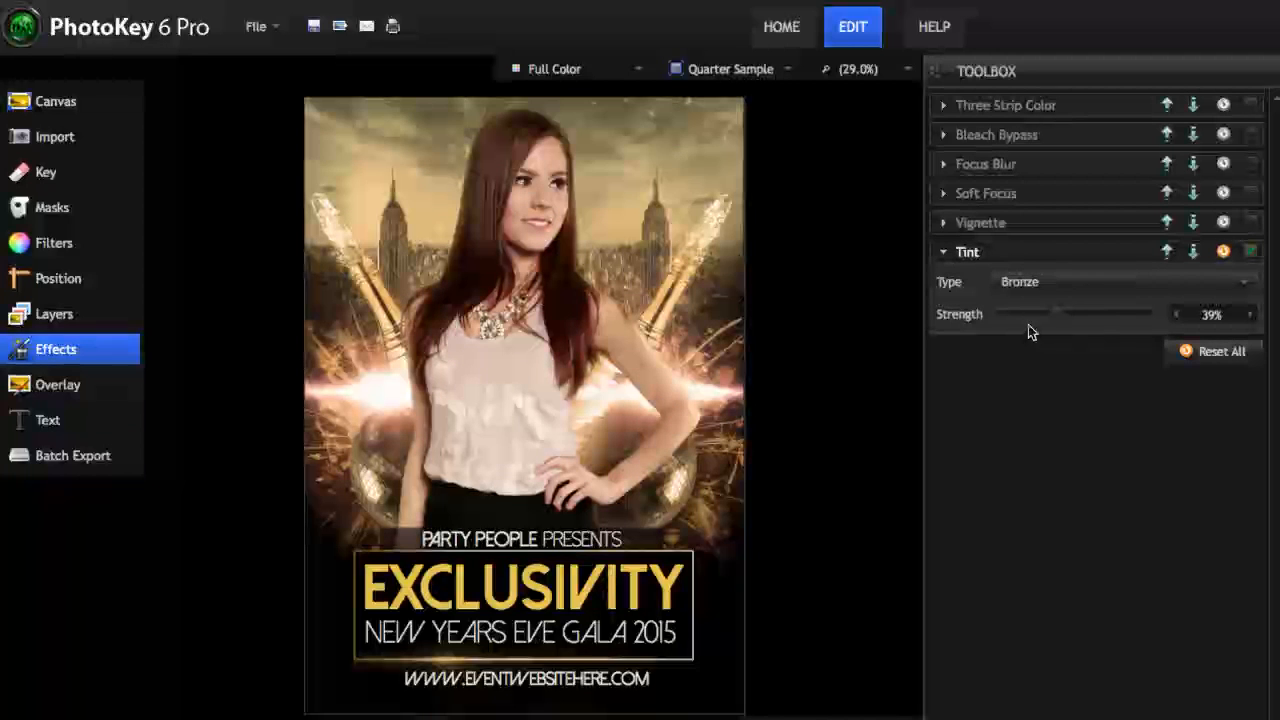
left_click_drag(1057, 317, 1043, 329)
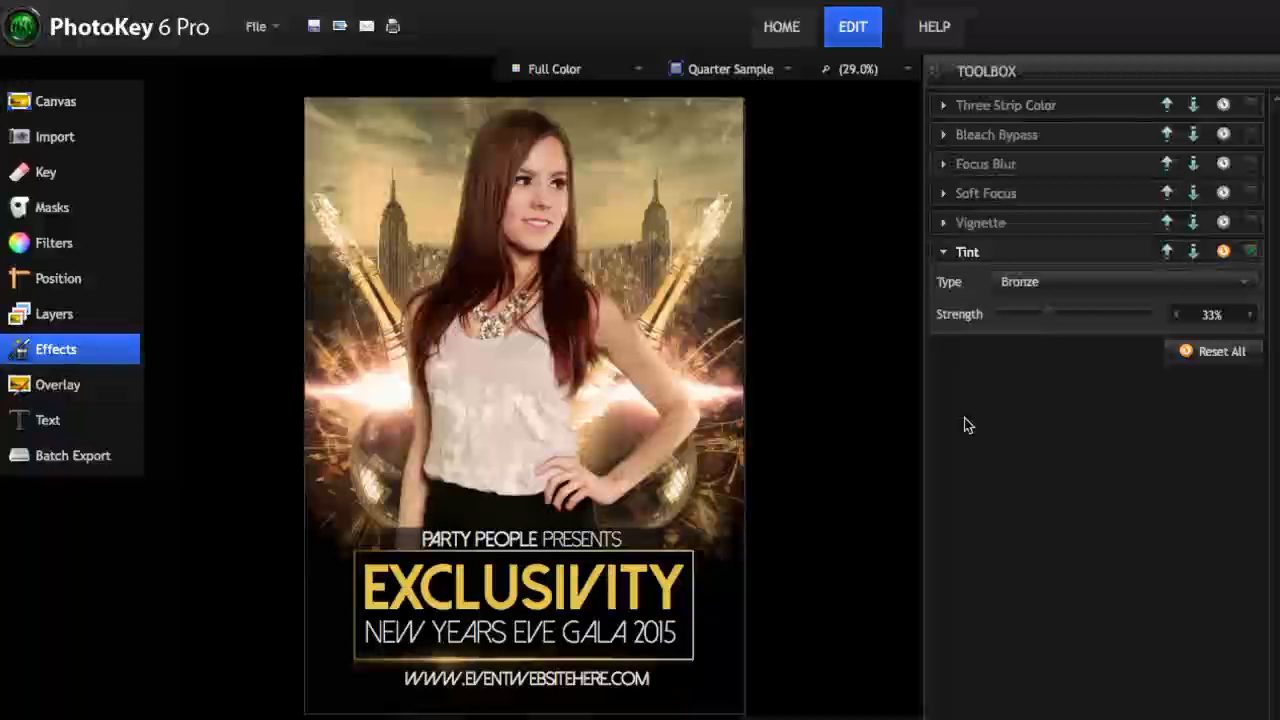
Examine the poster's overlay settings and its list of text items.
left_click(72, 392)
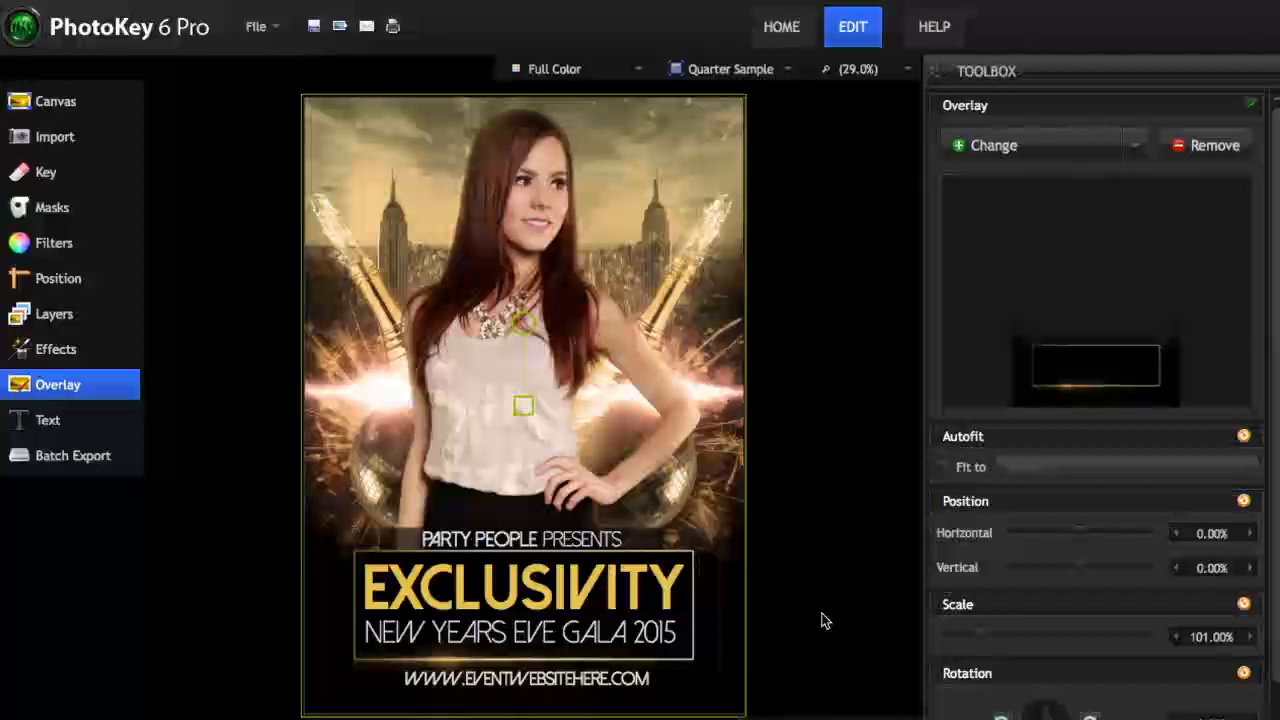
left_click(82, 428)
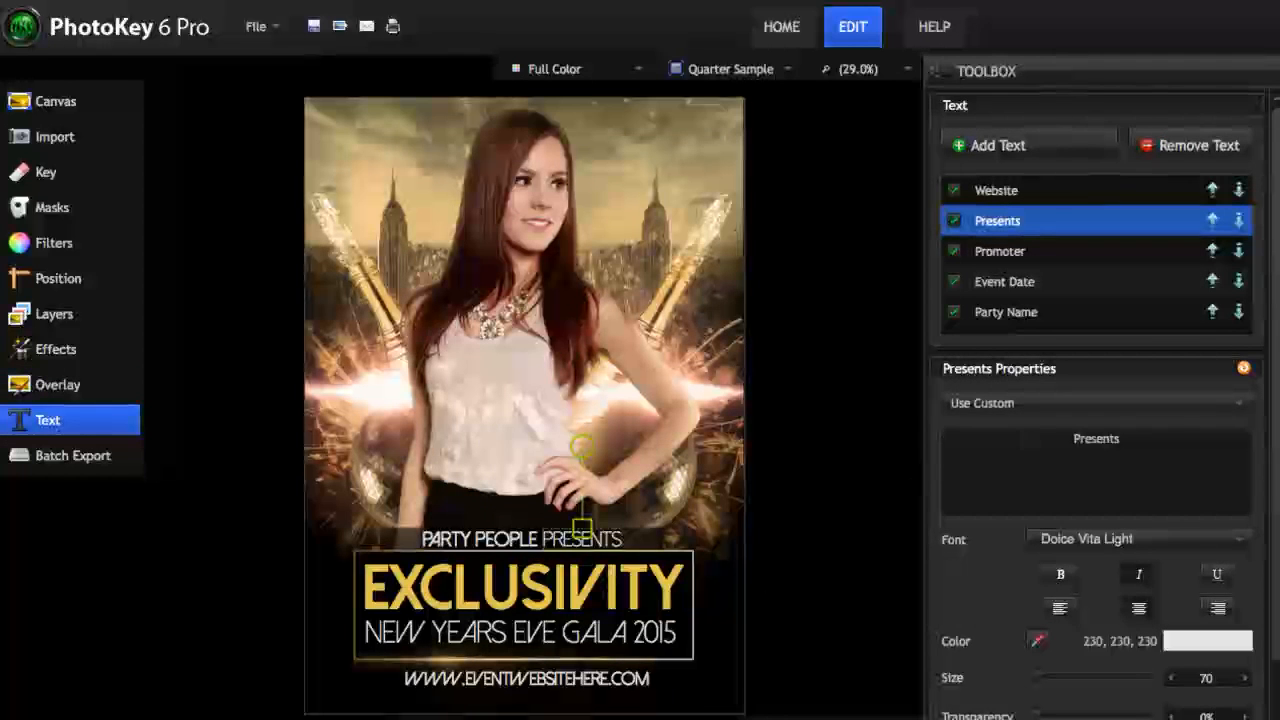
Hide the Website text and show it again, and review the remaining text properties.
left_click(954, 190)
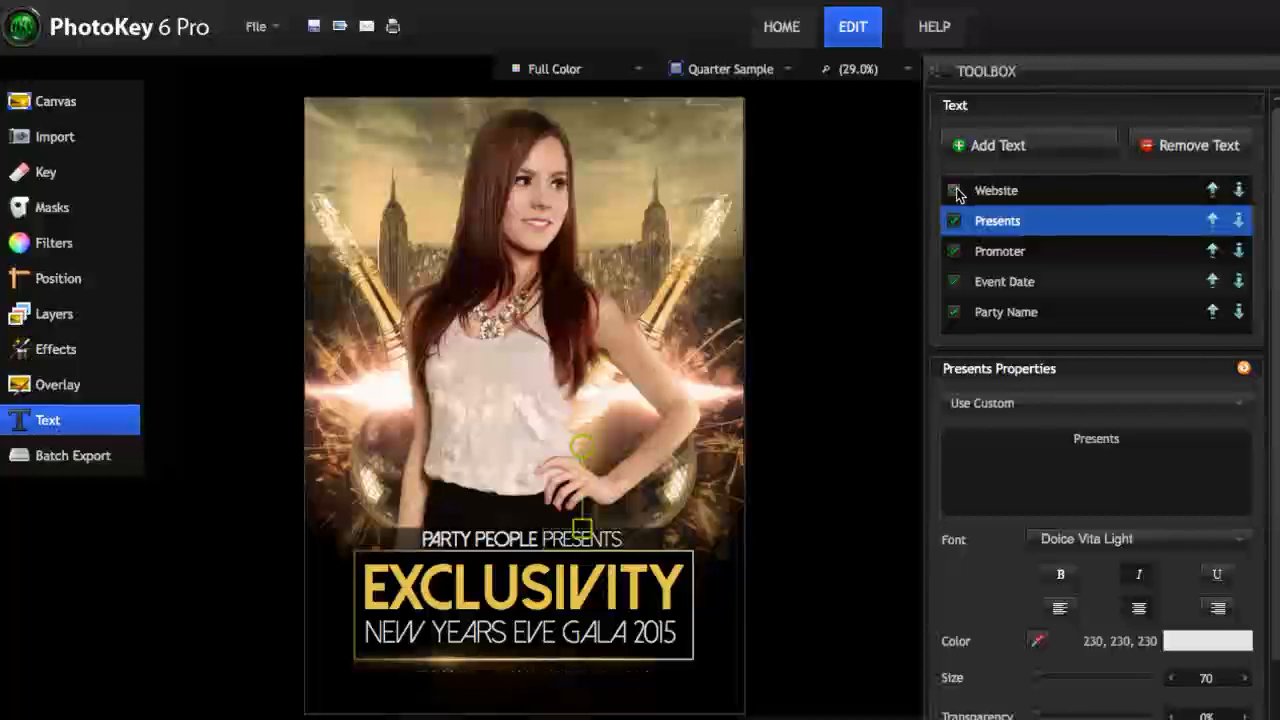
left_click(955, 191)
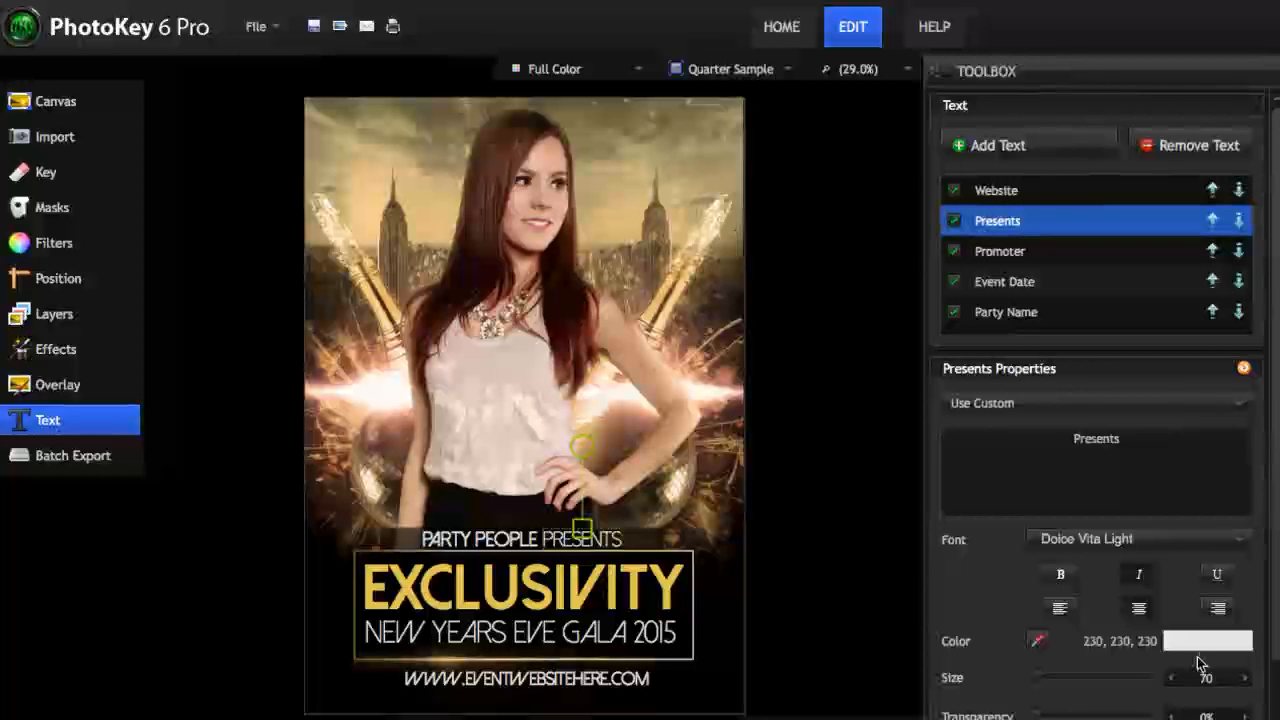
left_click_drag(1277, 597, 1278, 291)
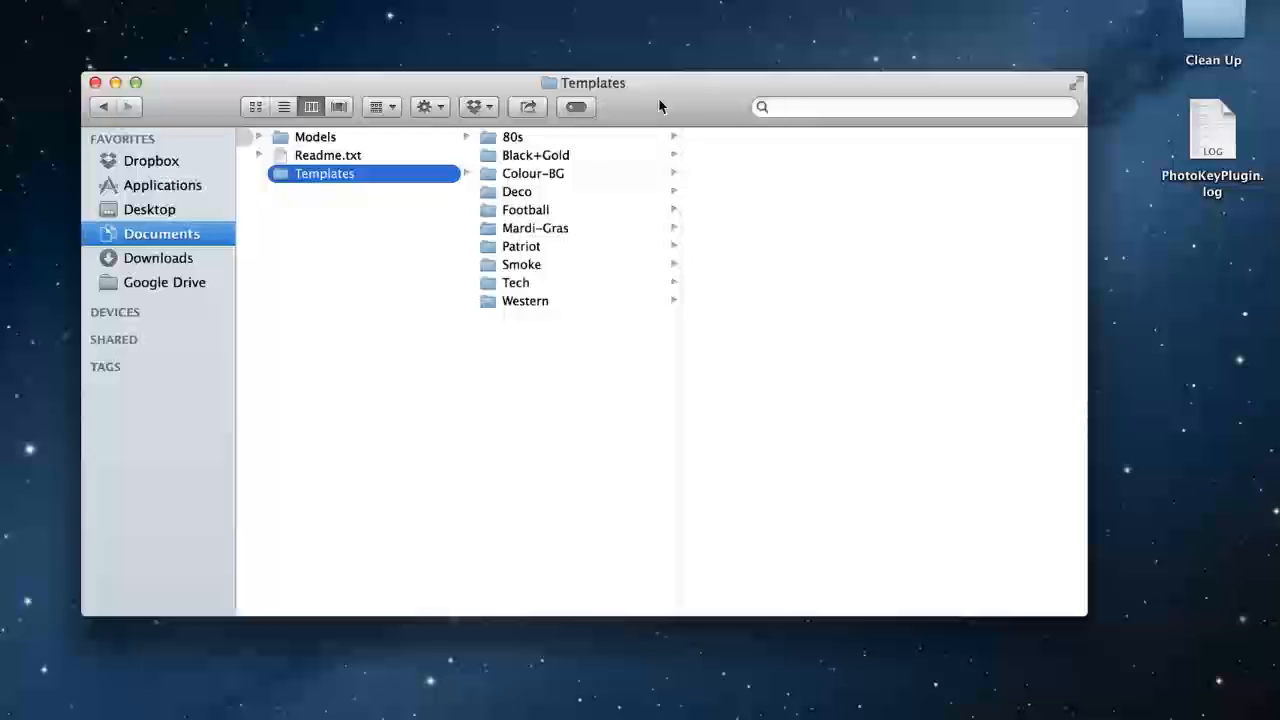
Switch to Finder and open Smoke.pkey6pro from the Smoke folder of the Templates.
left_click(550, 247)
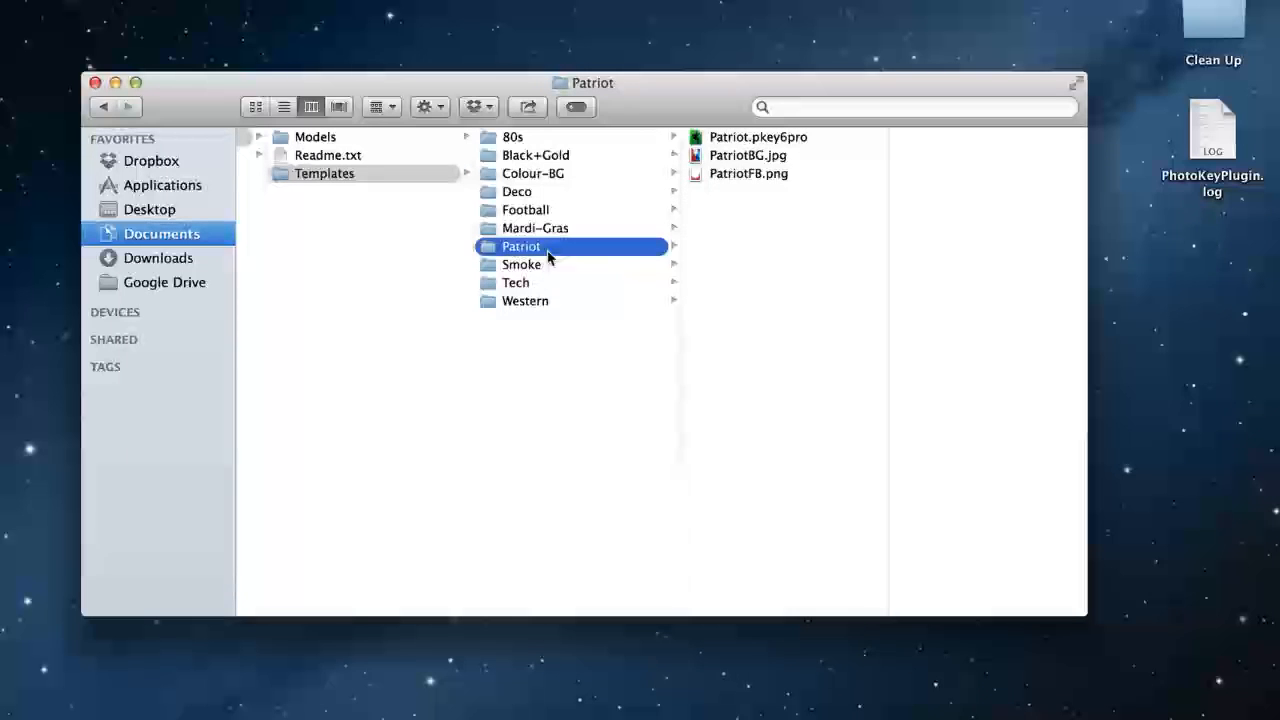
left_click(548, 265)
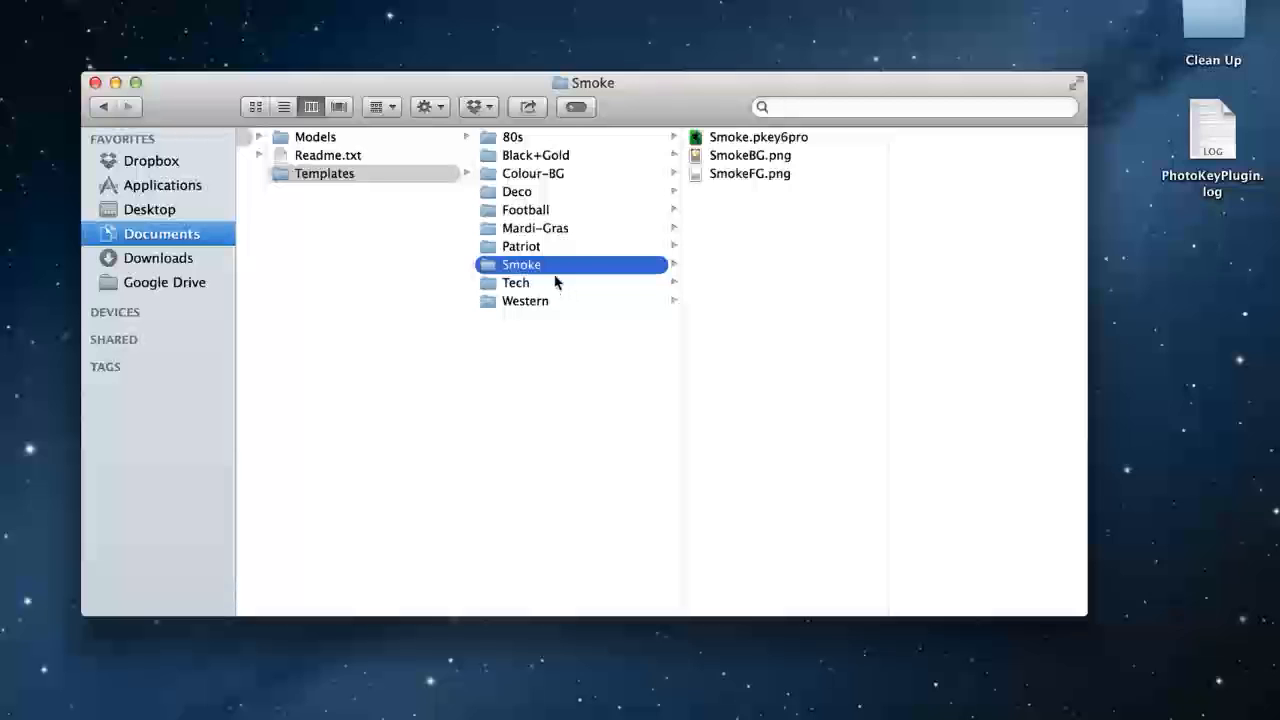
double_click(747, 139)
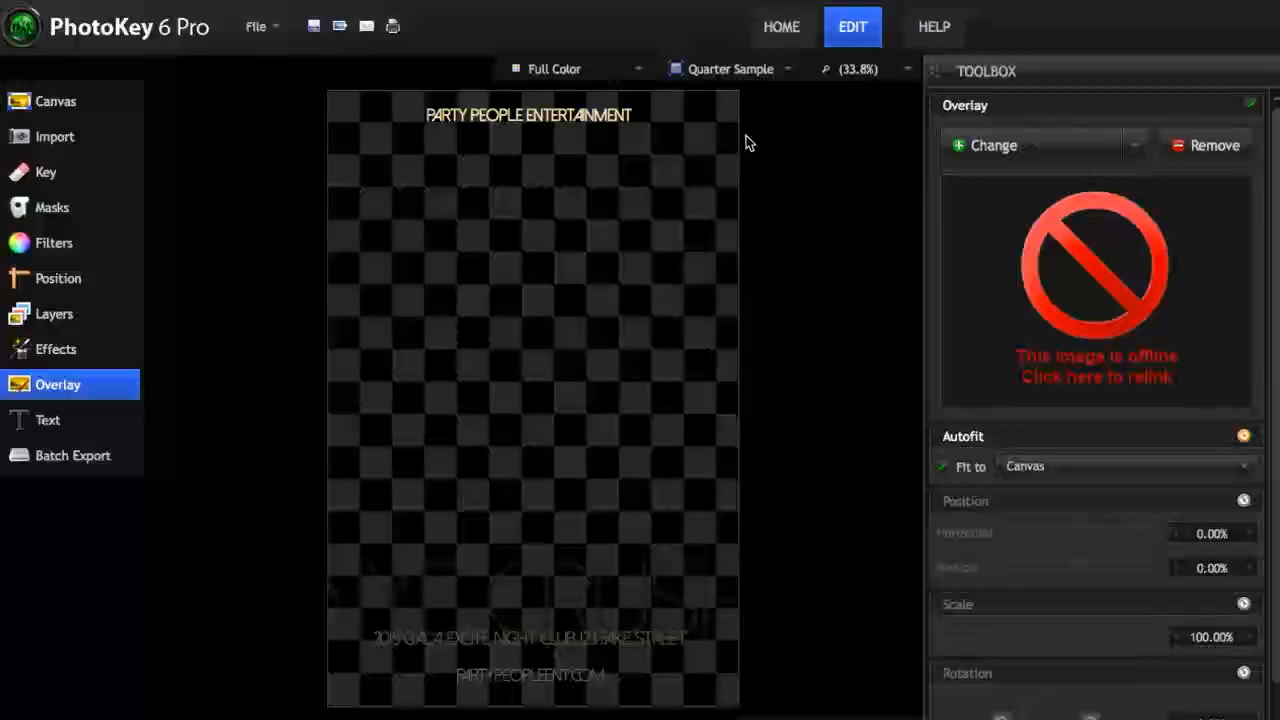
Import SmokeBG.png from the FXHOME Templates' Smoke folder and apply it as the poster's background.
left_click(45, 102)
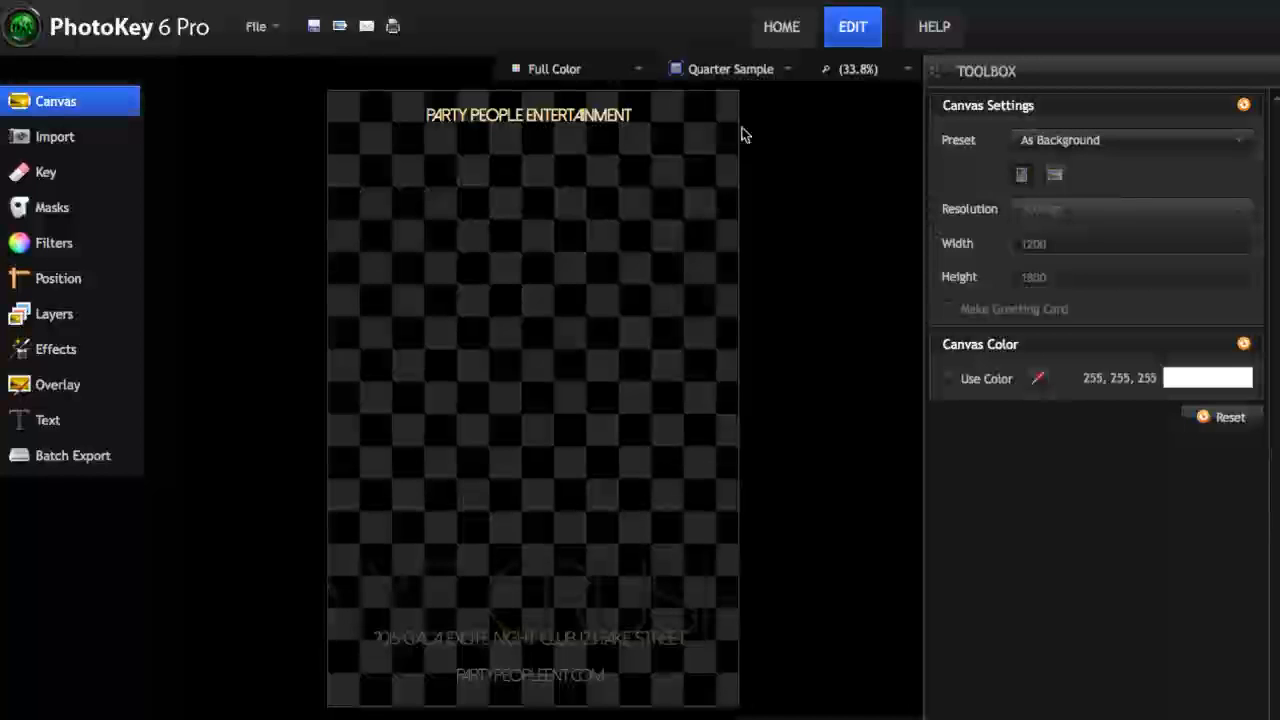
left_click(73, 135)
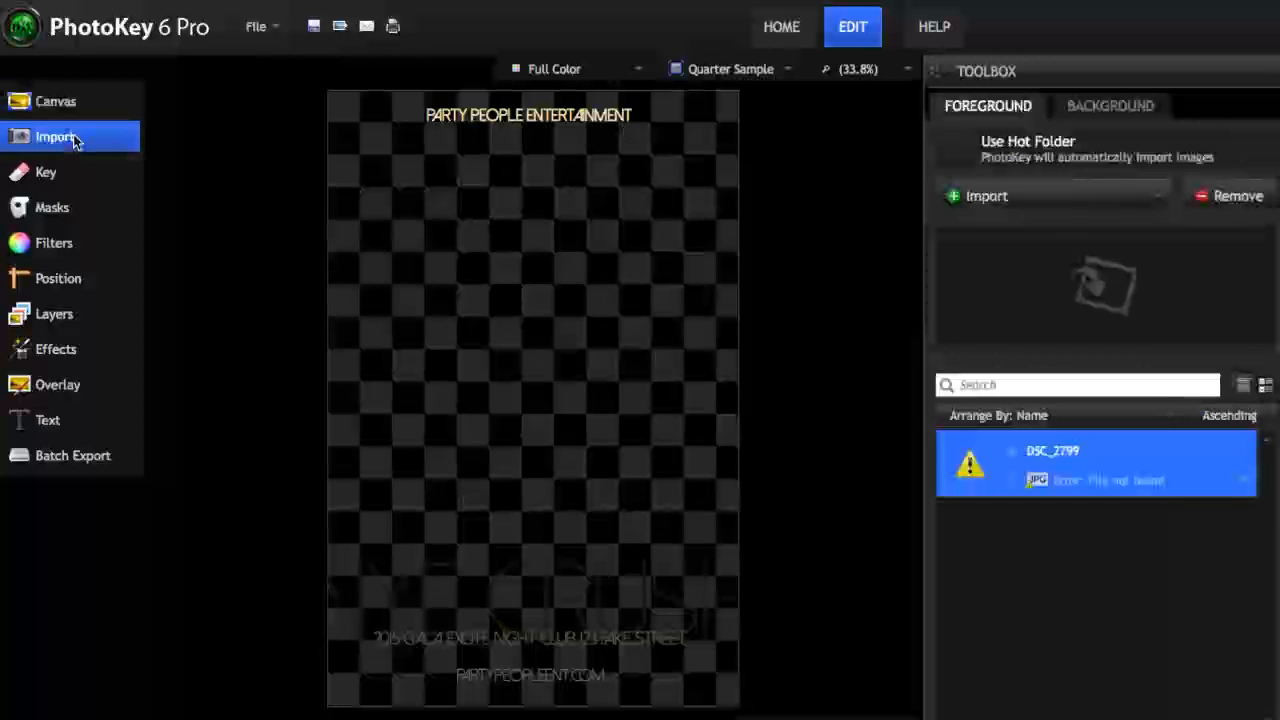
left_click(1109, 106)
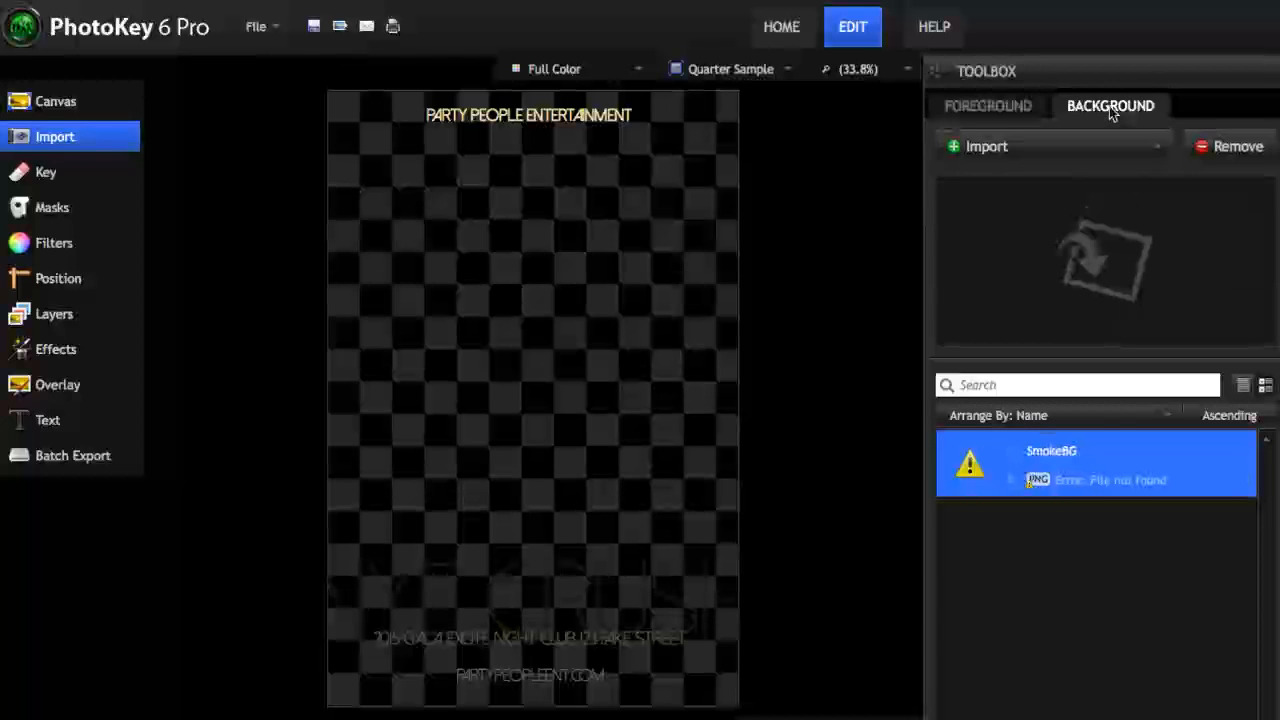
left_click(1007, 146)
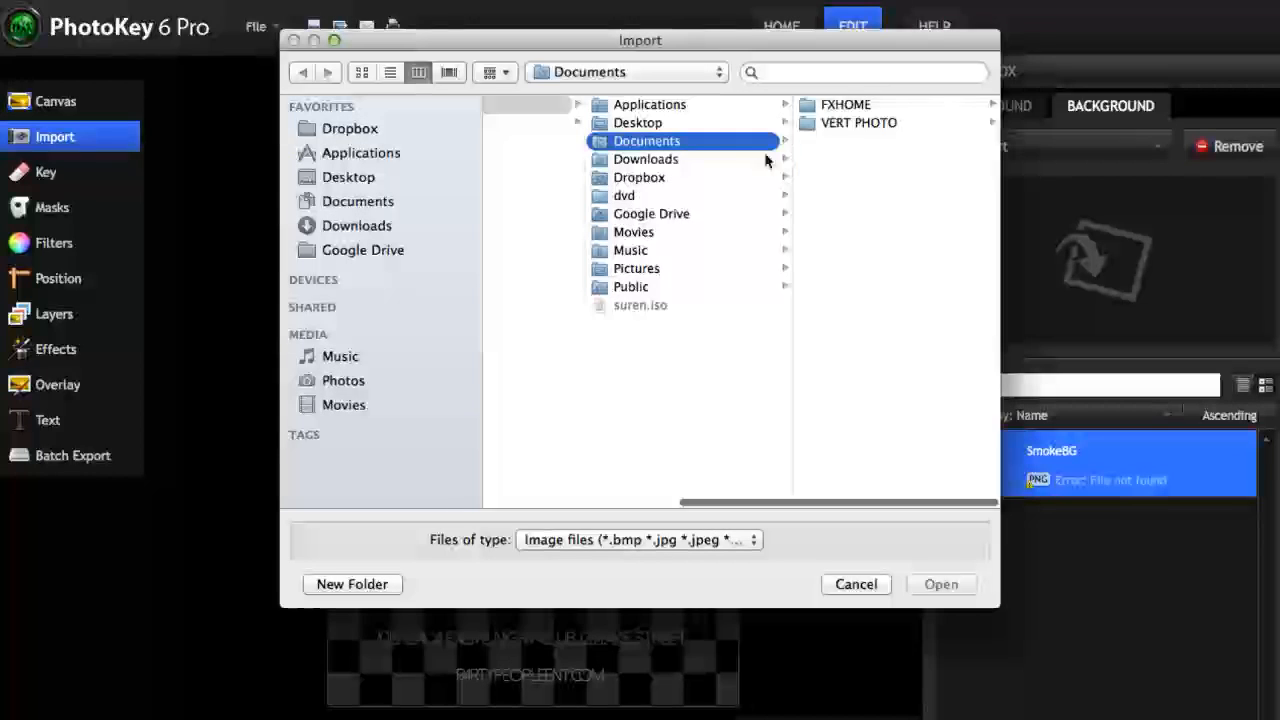
left_click(862, 110)
left_click(863, 139)
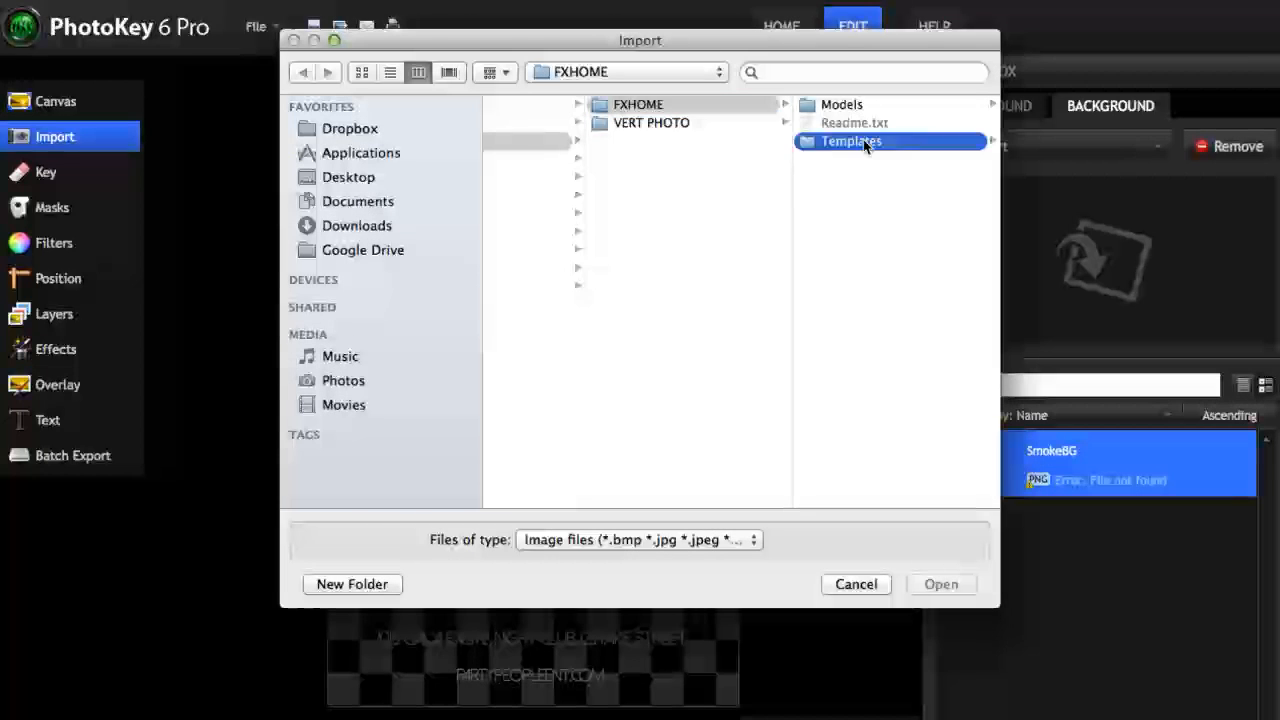
left_click(846, 234)
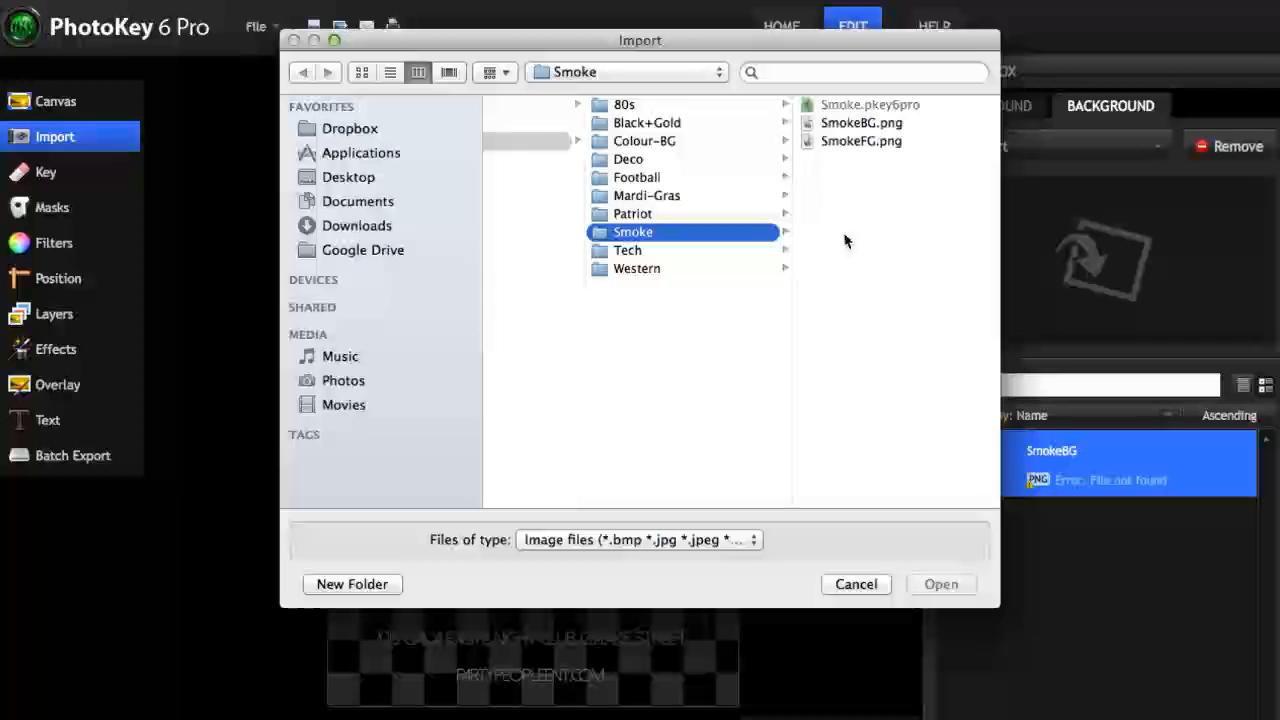
left_click(862, 123)
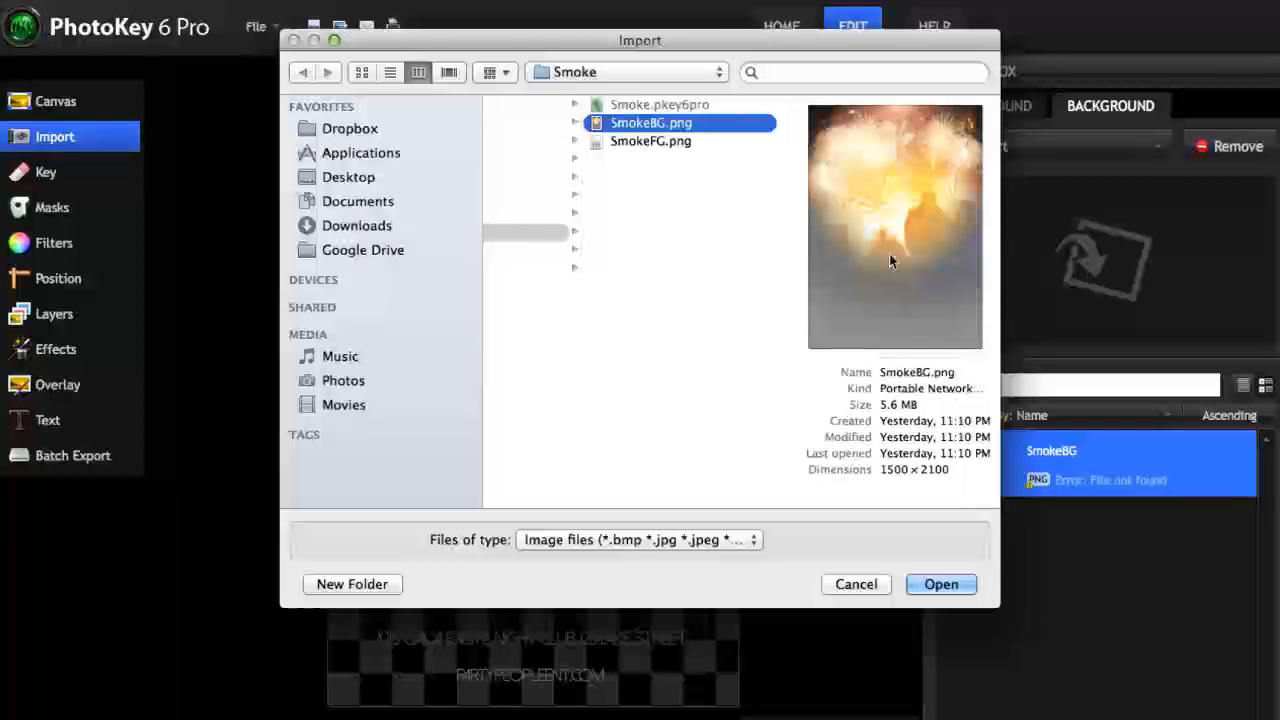
left_click(940, 584)
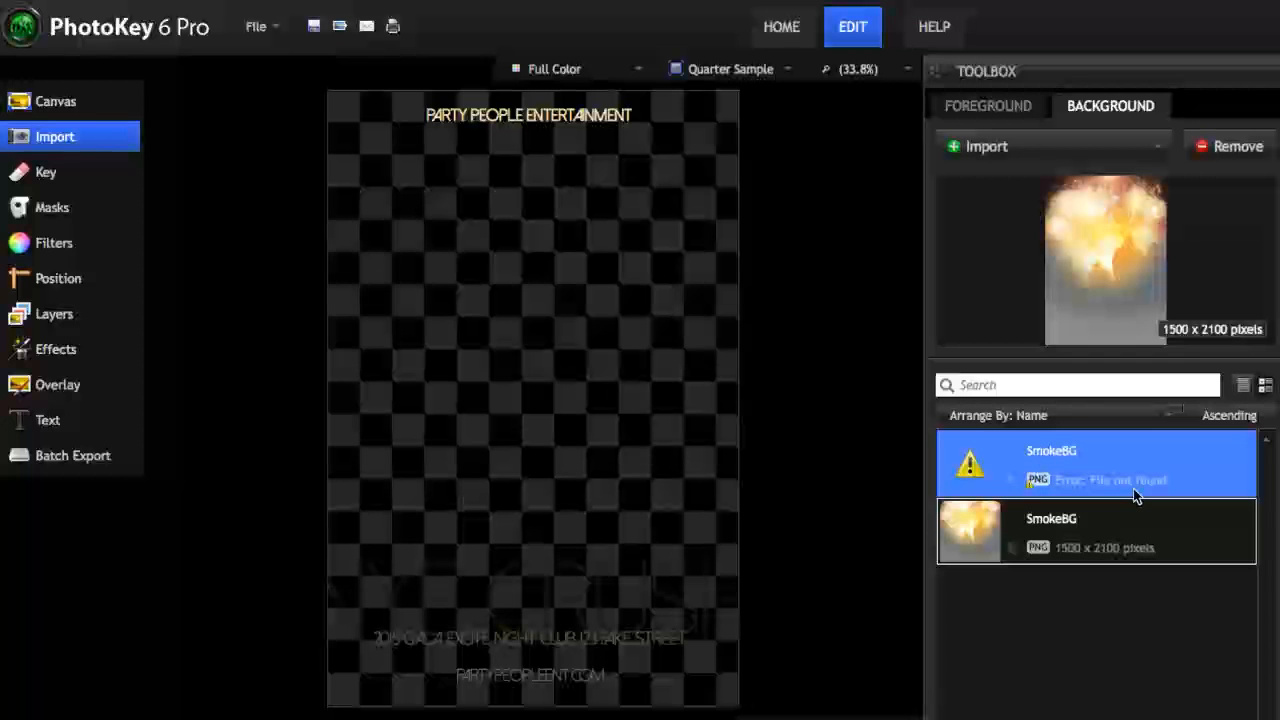
left_click(1172, 528)
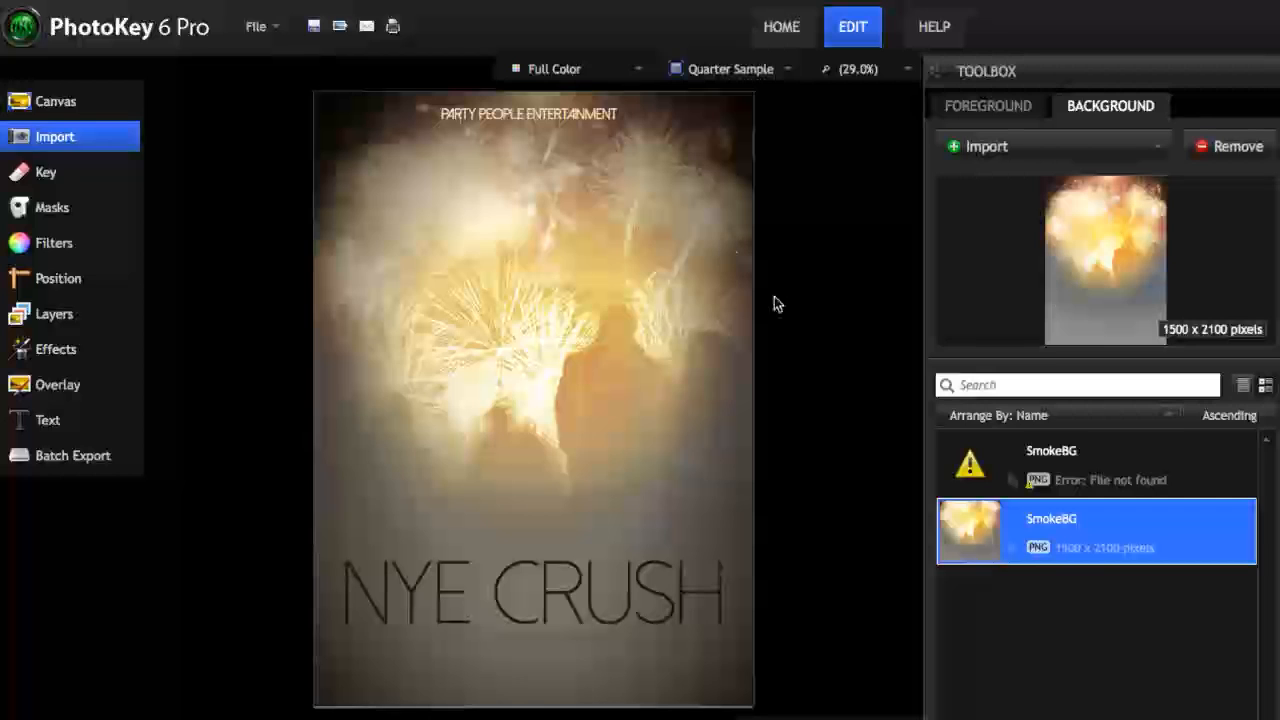
Remove the missing SmokeBG entry from the list of background images.
mouse_move(1120, 466)
left_click(1234, 146)
left_click(776, 394)
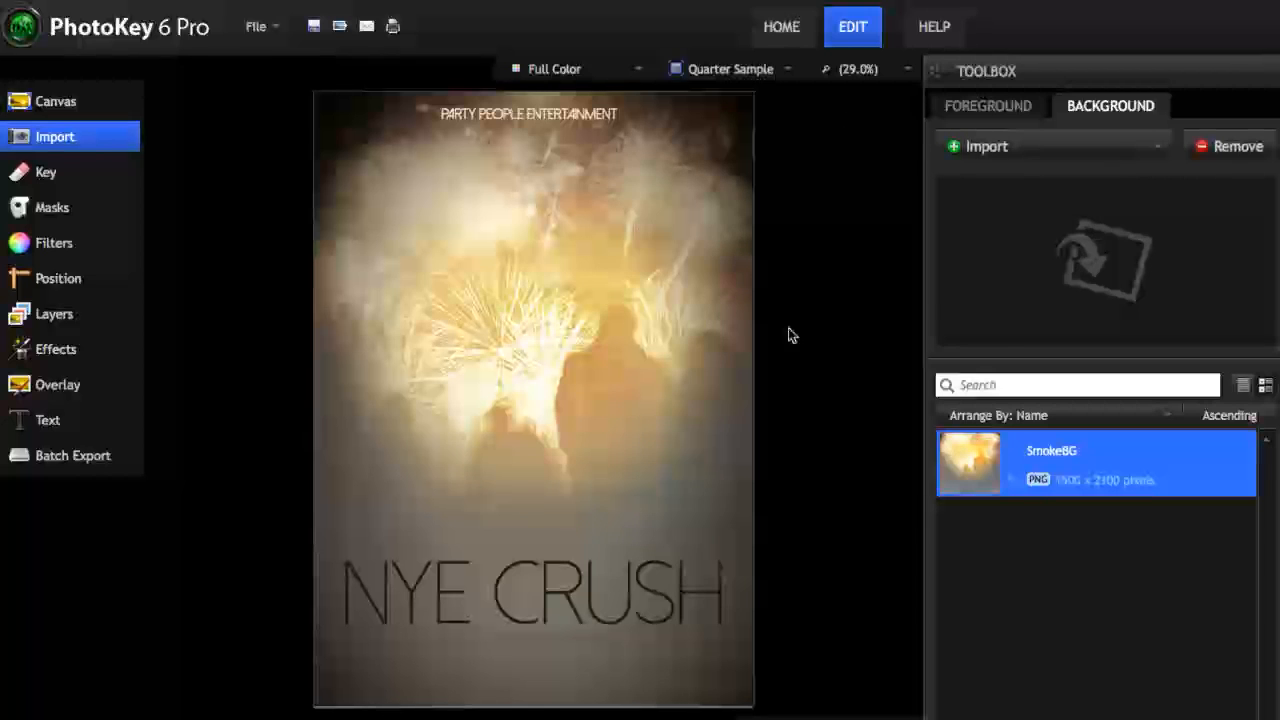
Relink the offline overlay image to SmokeFG.png in the FXHOME Templates' Smoke folder.
left_click(62, 387)
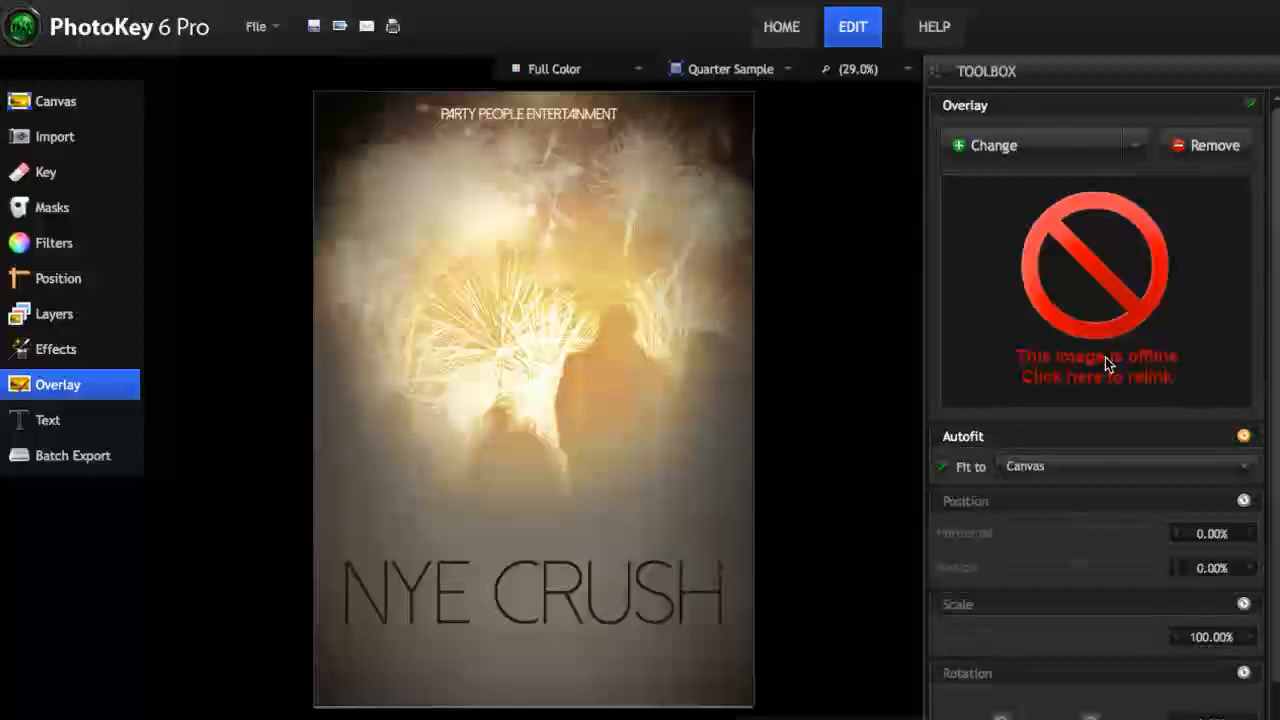
left_click(1102, 276)
left_click(570, 106)
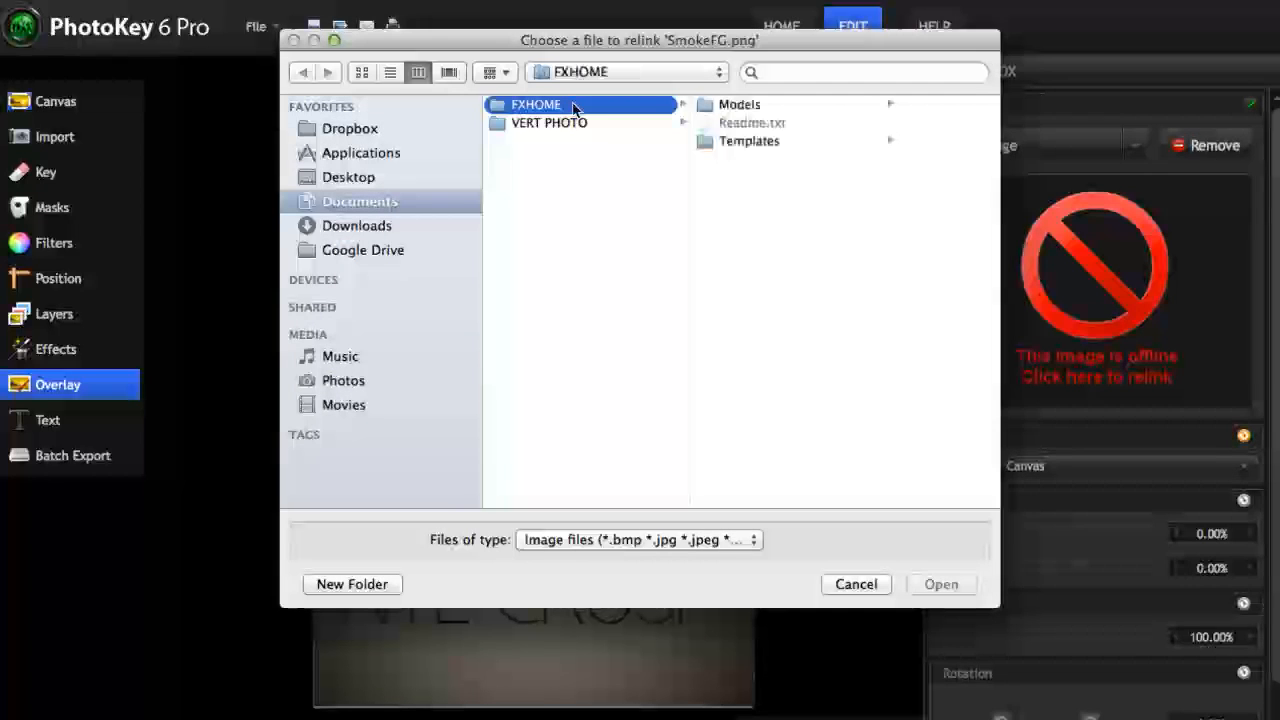
left_click(749, 142)
left_click(855, 234)
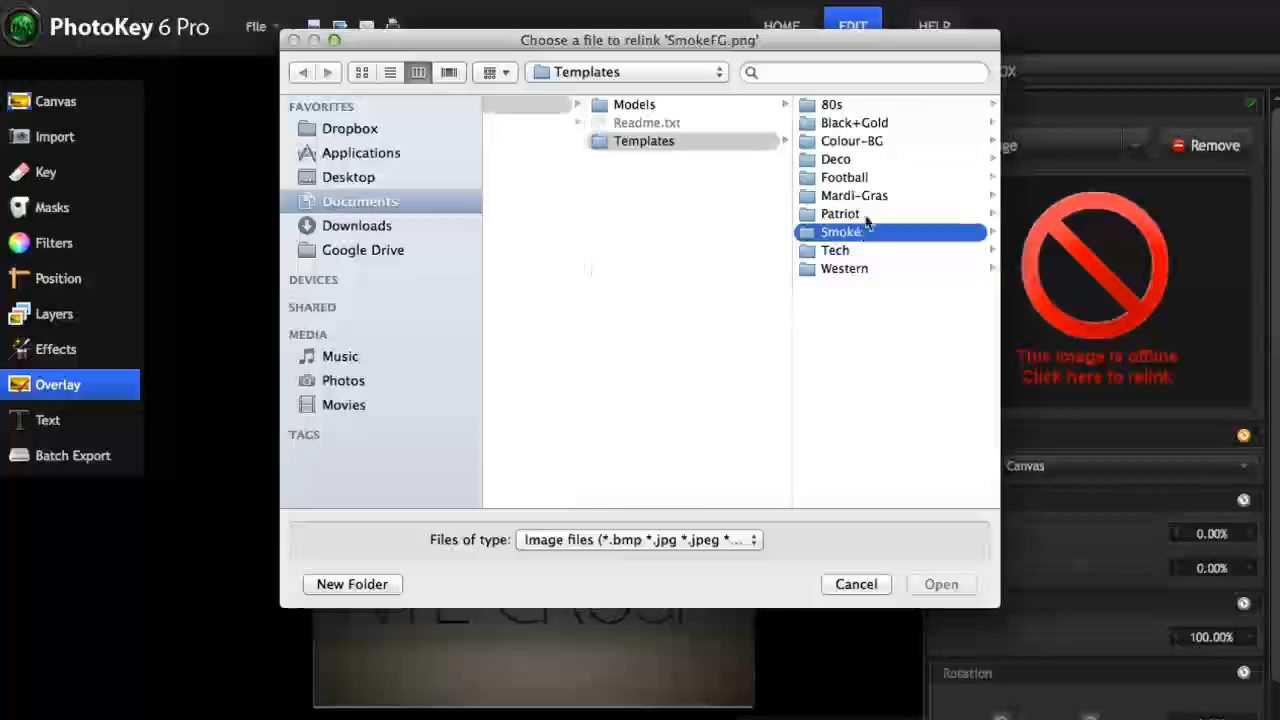
left_click(866, 141)
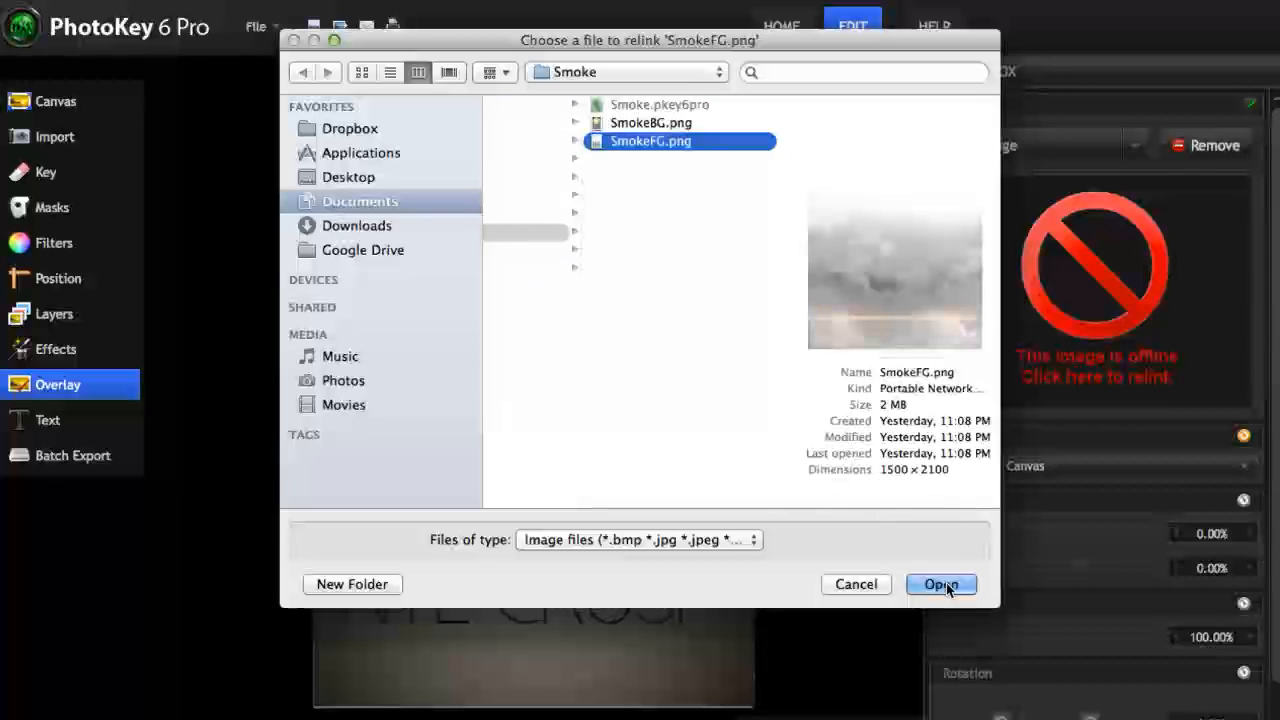
left_click(943, 584)
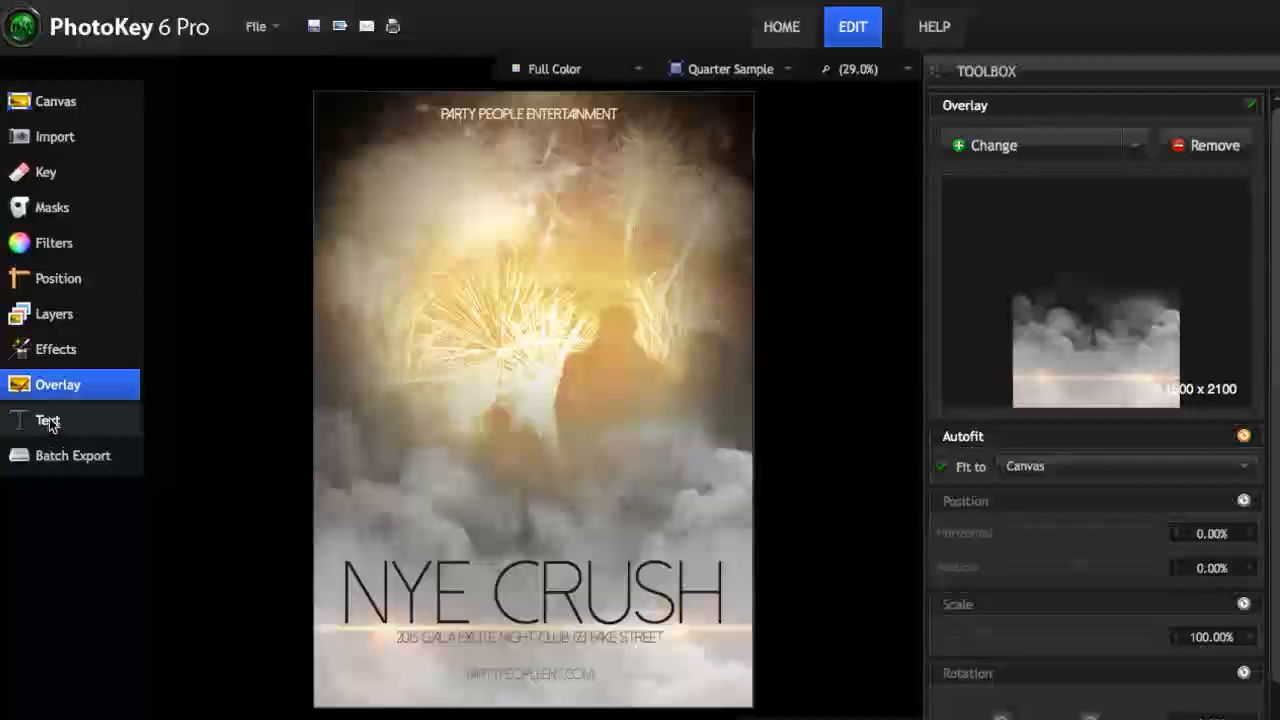
Remove the missing DSC_2799 entry from the list of foreground images.
left_click(86, 148)
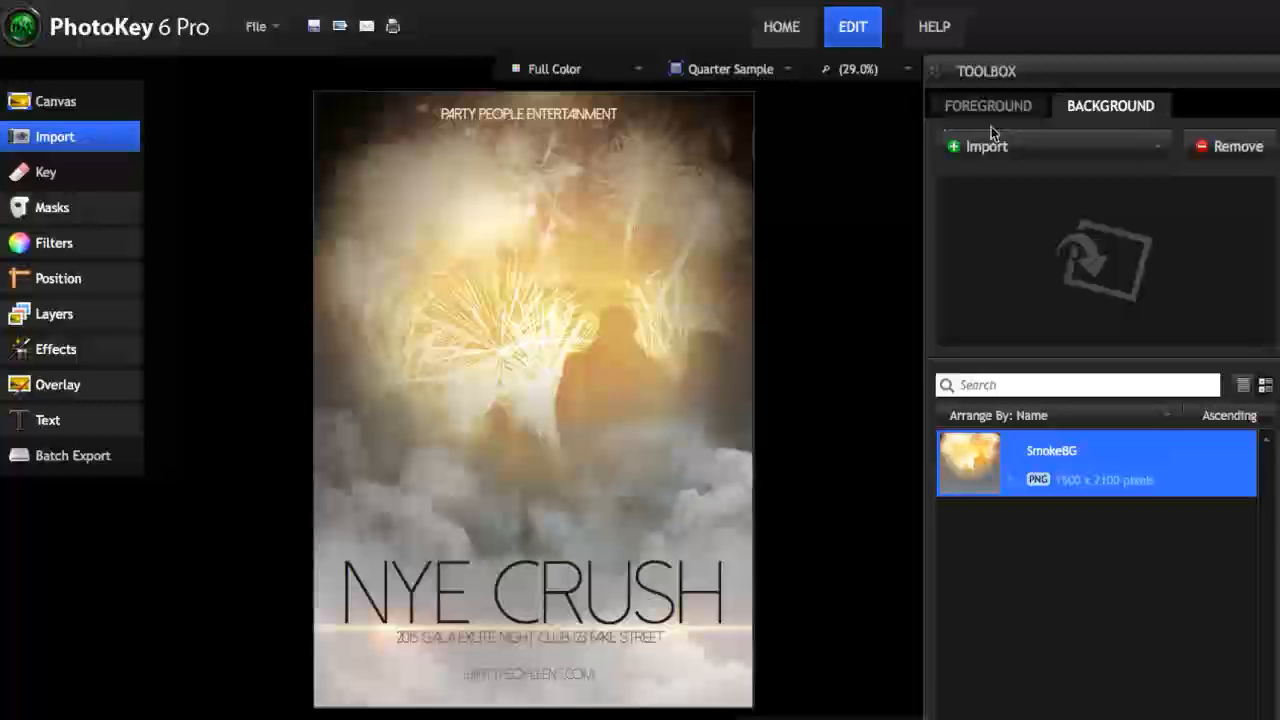
left_click(1014, 106)
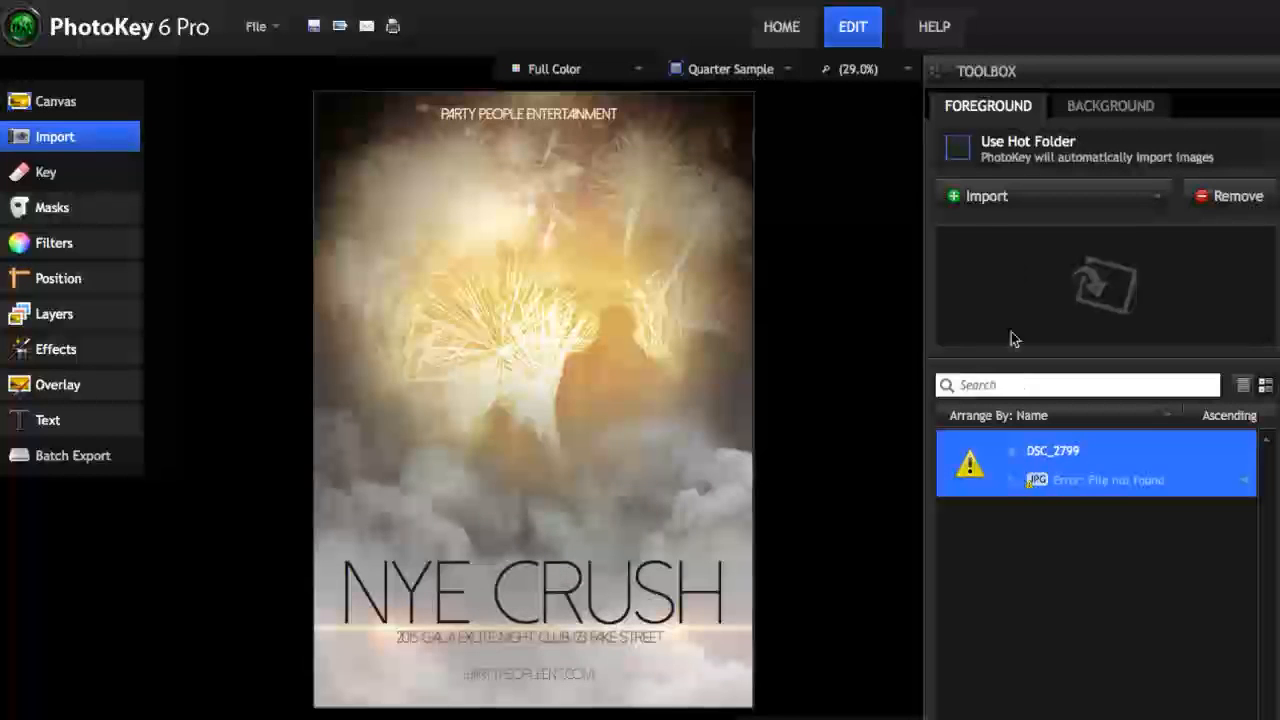
left_click(1102, 483)
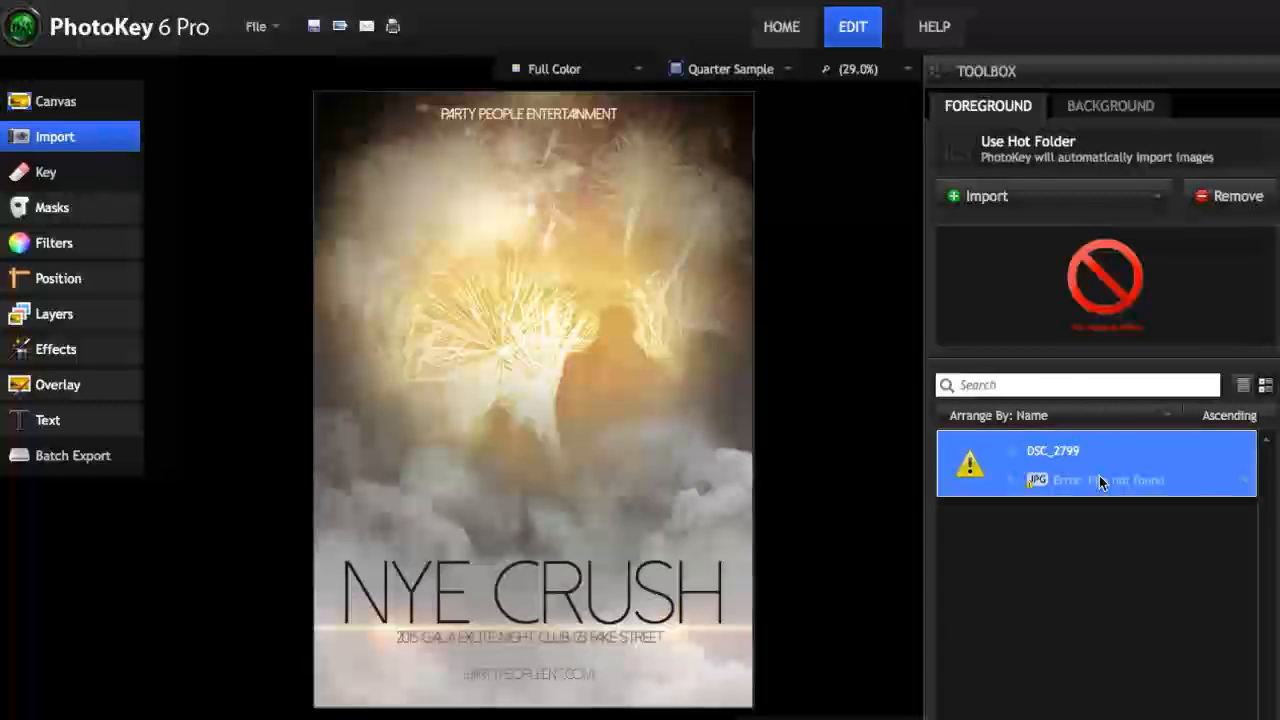
left_click(1229, 197)
left_click(778, 395)
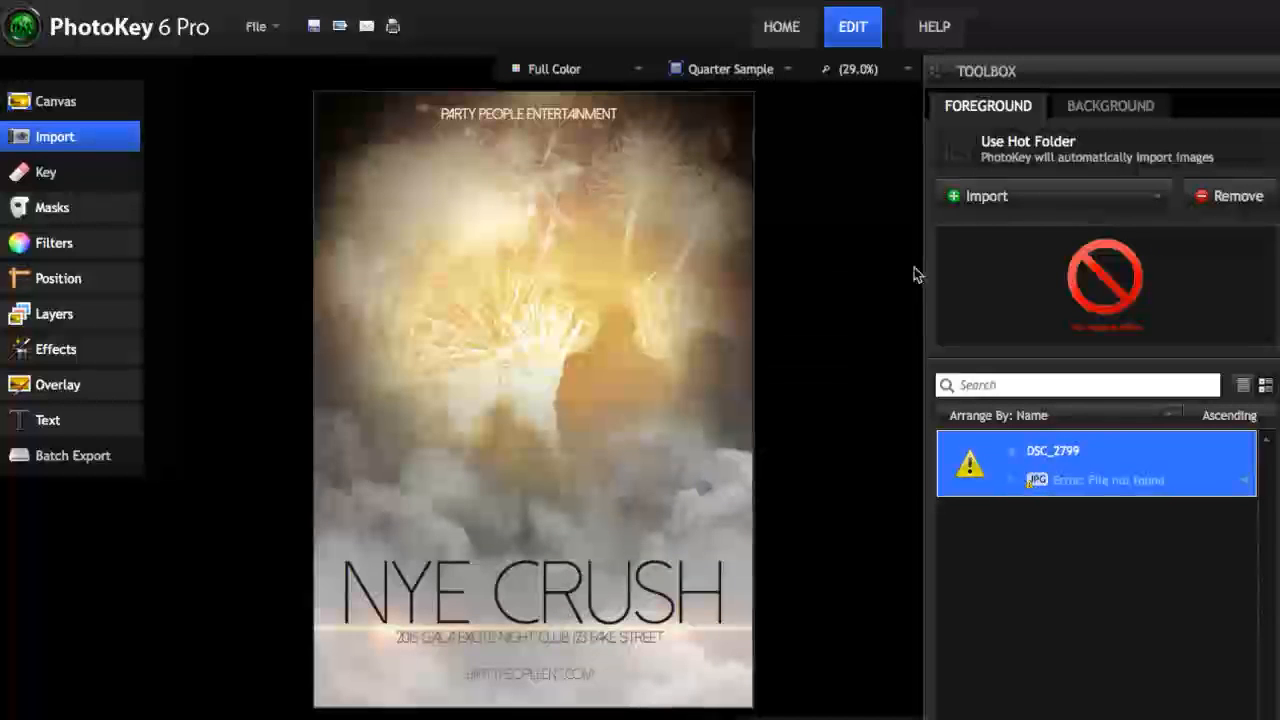
Import Black+Gold-Model.png from the FXHOME Models folder as the poster's foreground image.
left_click(985, 196)
left_click(547, 105)
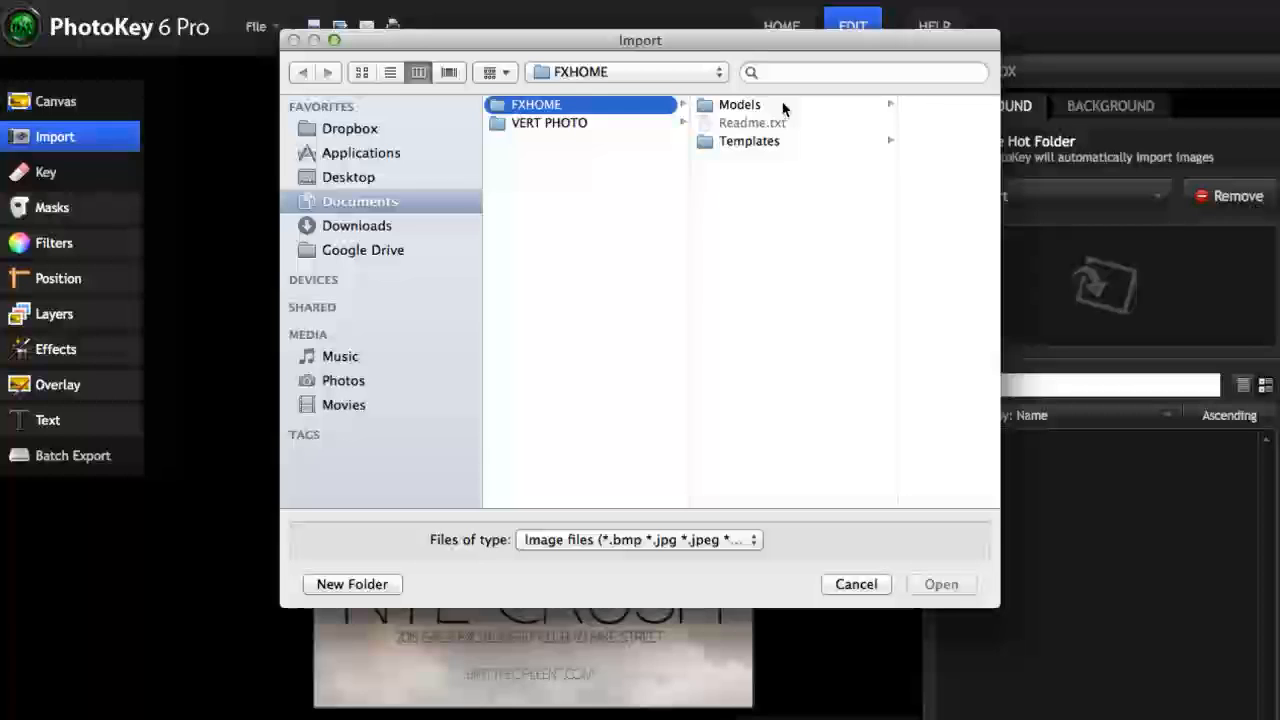
left_click(778, 107)
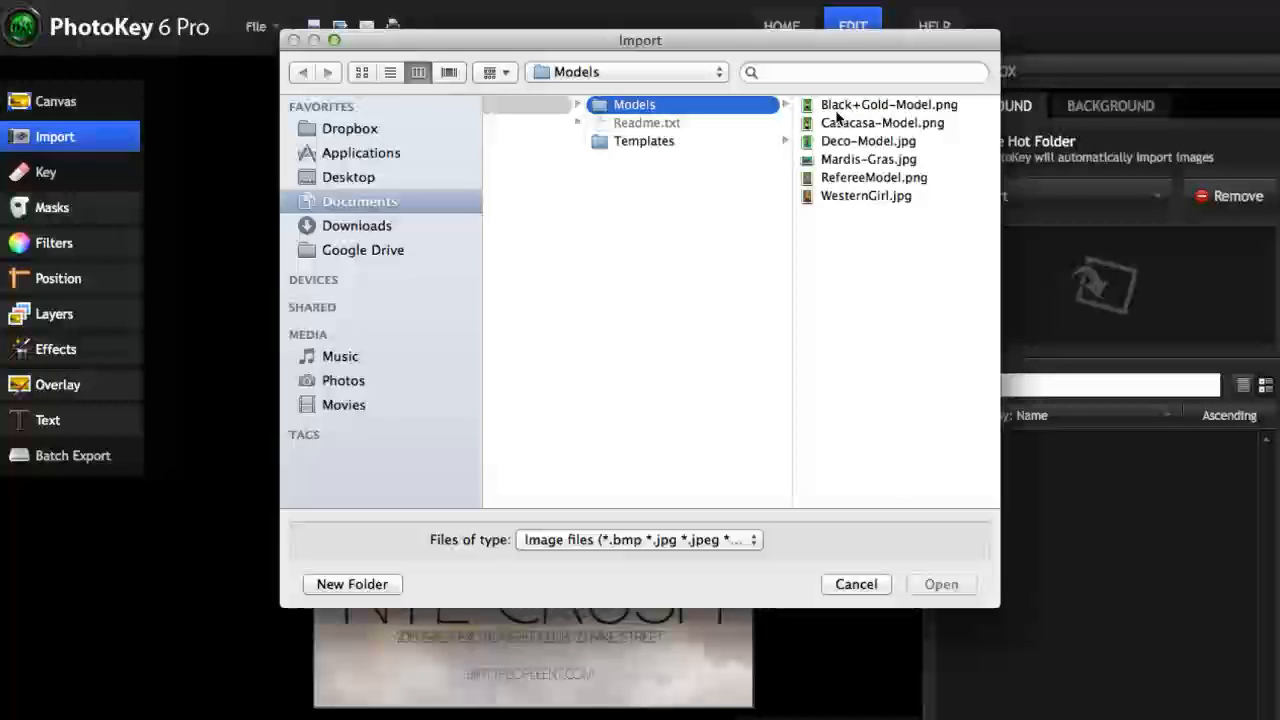
left_click(838, 106)
left_click(956, 584)
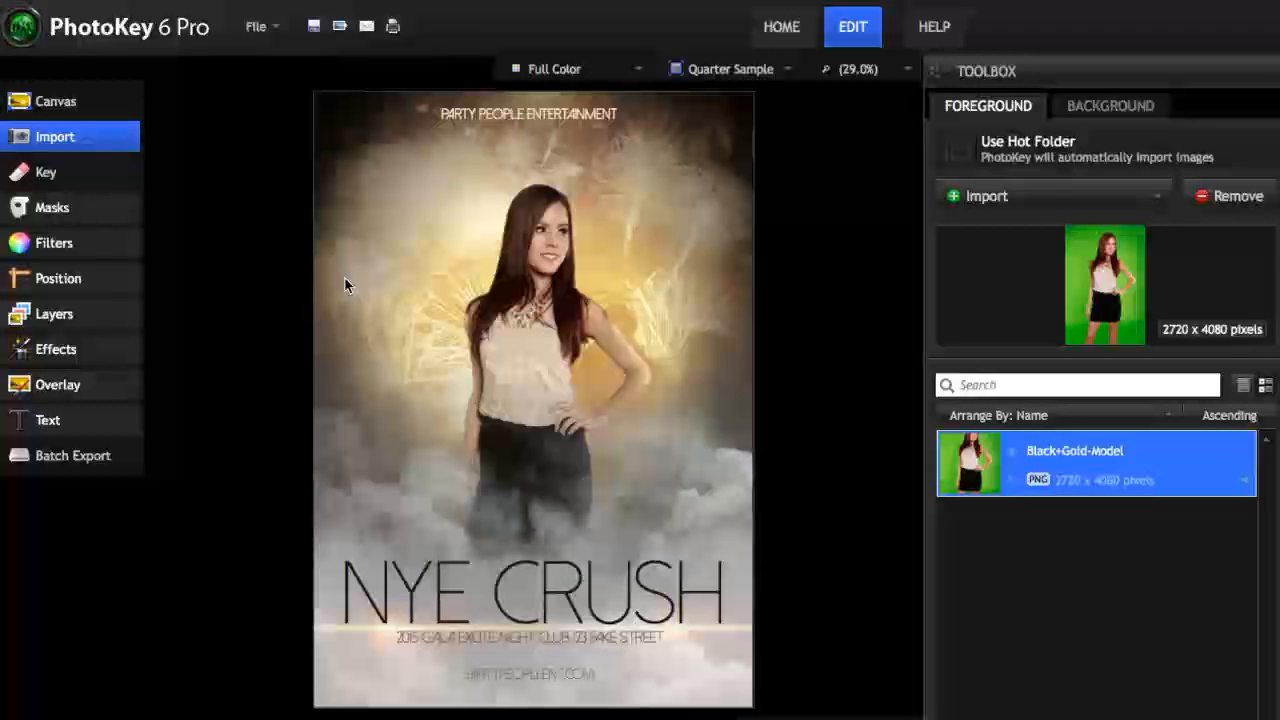
Scale the foreground model to 51% and move her down to a vertical position of about 1.08%.
left_click(55, 315)
left_click(69, 285)
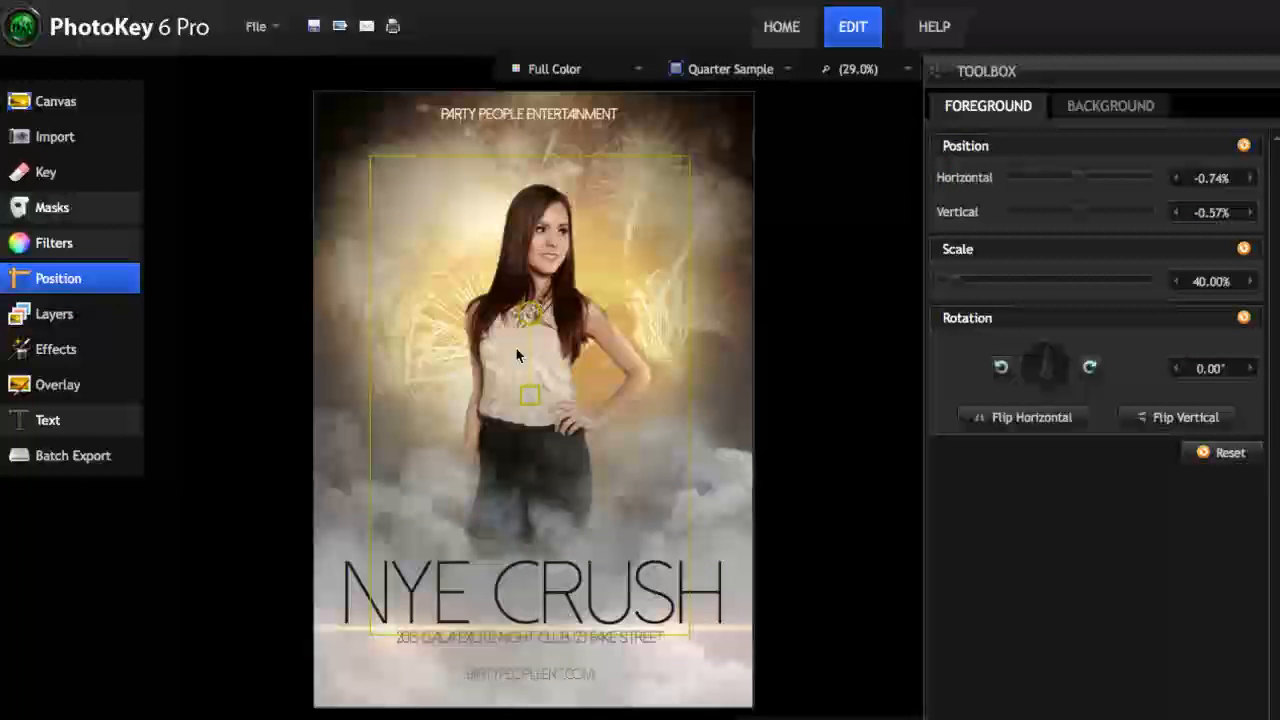
scroll(528, 402, "up", 5)
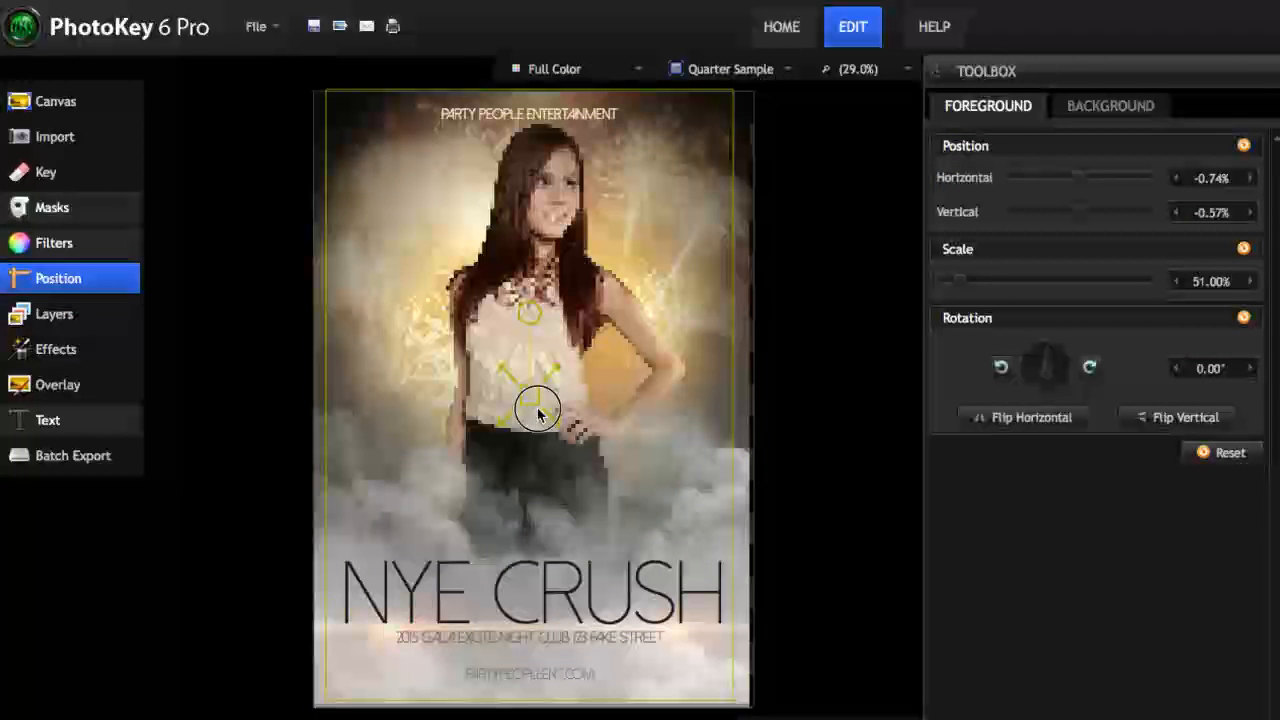
left_click_drag(583, 333, 583, 344)
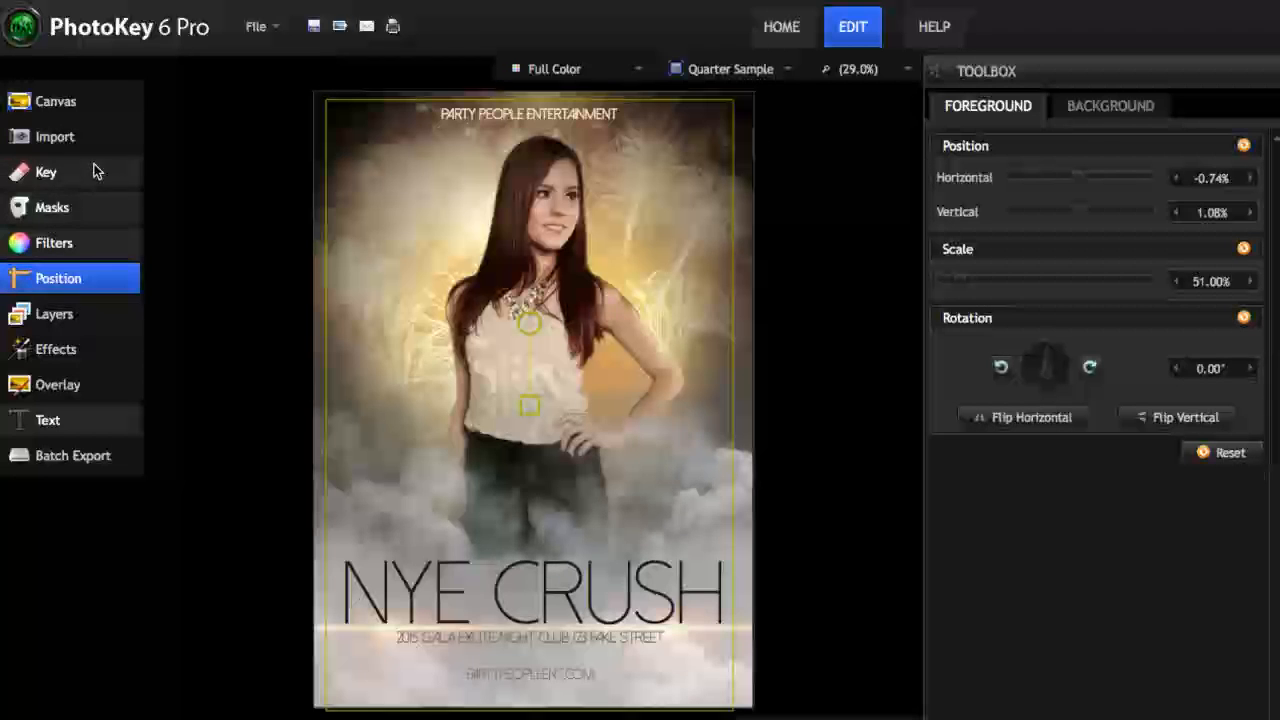
Look through the filters available for the foreground model image.
left_click(61, 255)
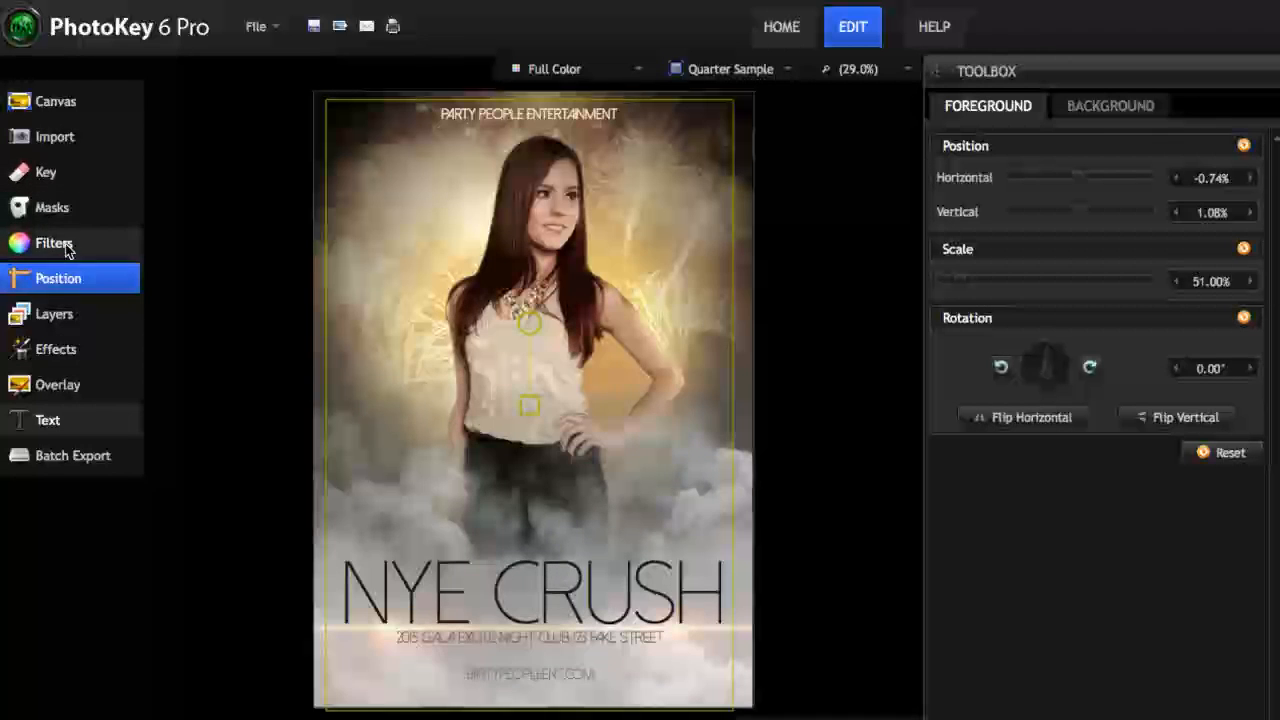
scroll(1138, 468, "down", 3)
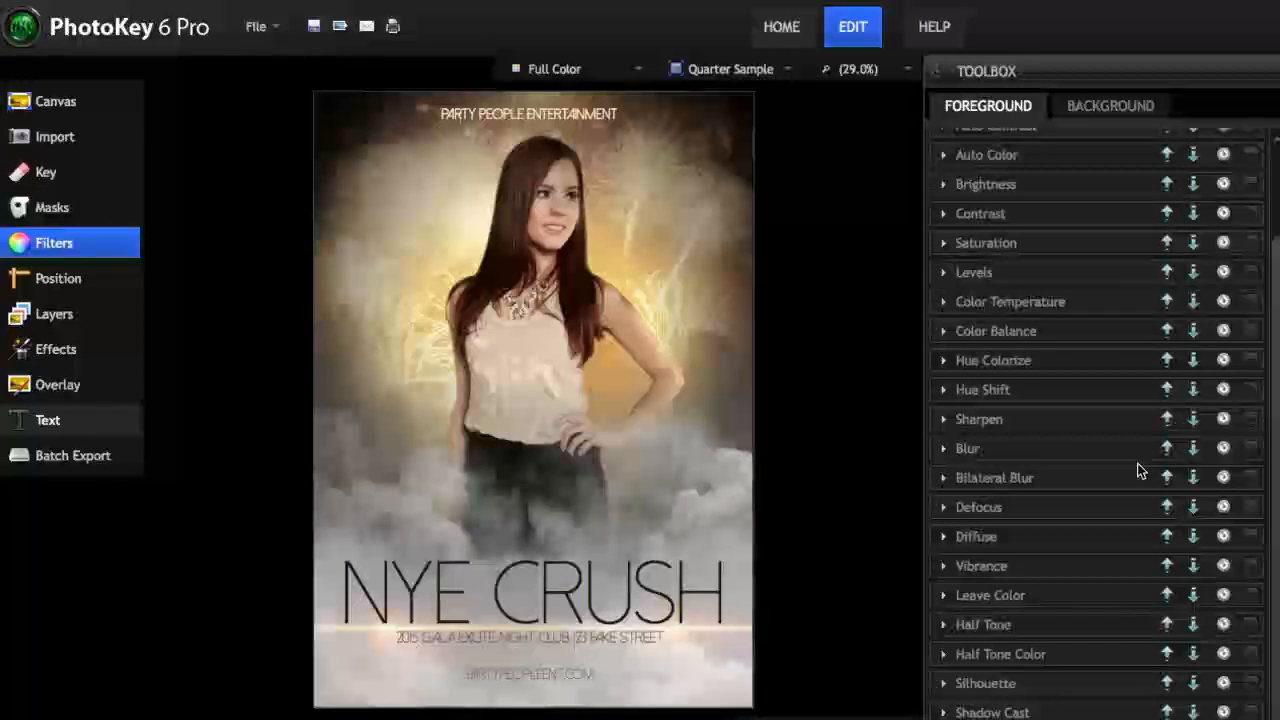